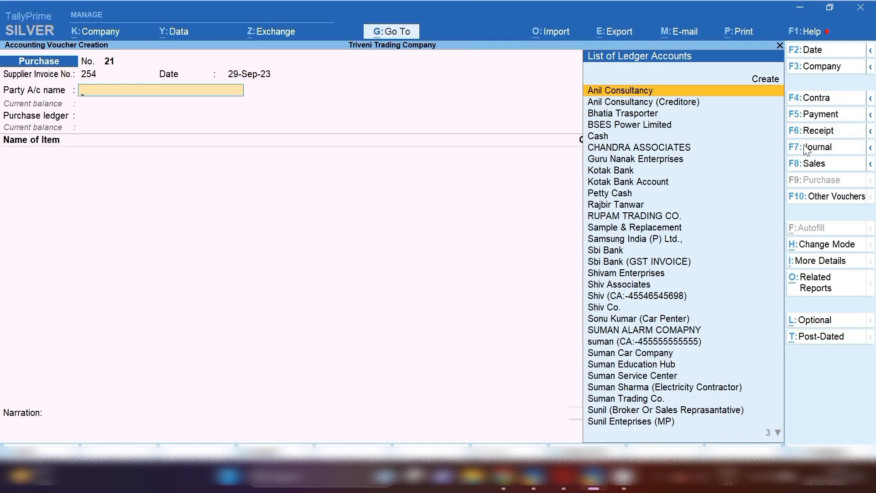
key(ctrl)
key(alt+c)
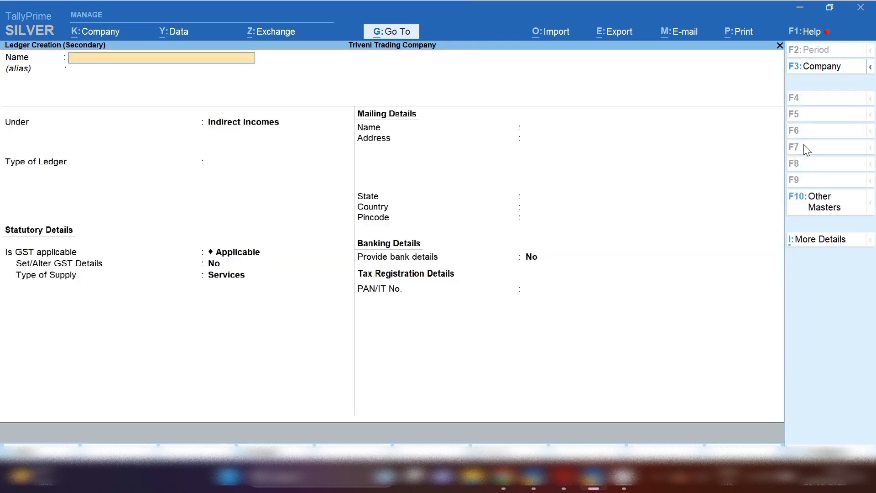
key(Escape)
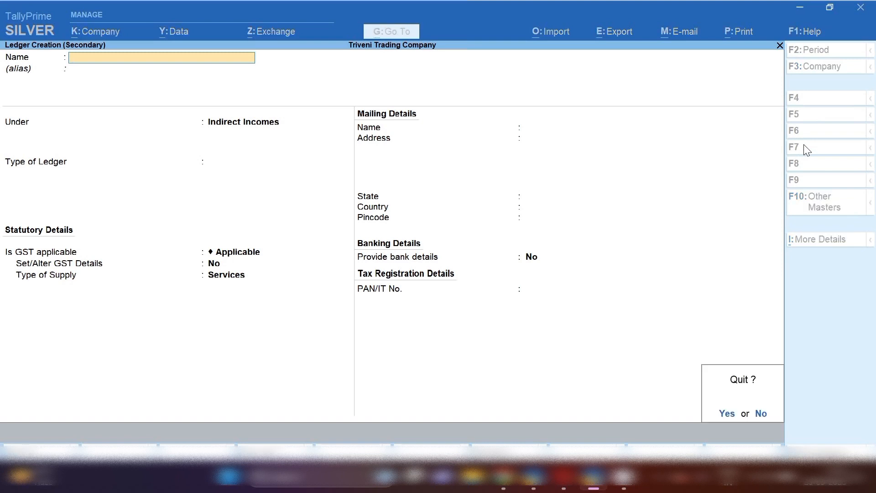
key(y)
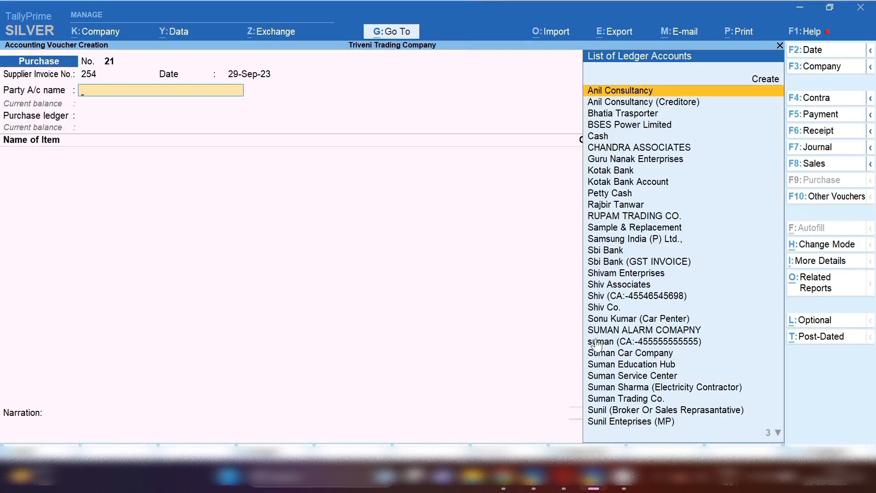
- Set the purchase voucher's party account to Suman Education Hub
text(Suma)
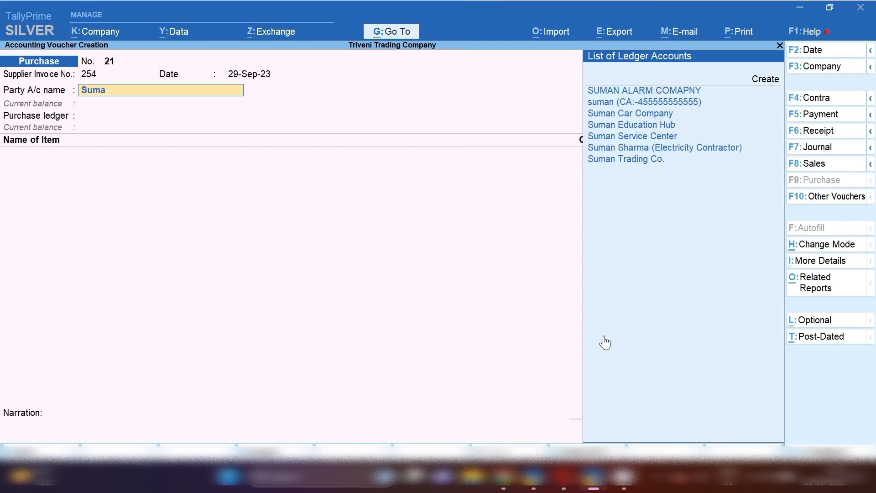
key(Down)
key(Down)
key(Down)
key(Return)
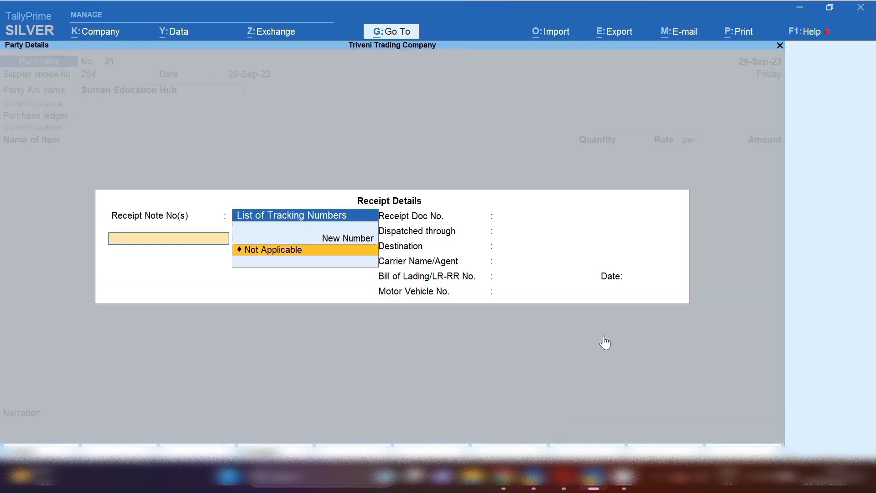
- Accept the receipt and party details without a receipt note number, and set the purchase ledger to Purchase Accoount
key(Return)
key(Return)
key(Return)
key(Return)
key(Return)
key(Return)
key(Return)
key(Return)
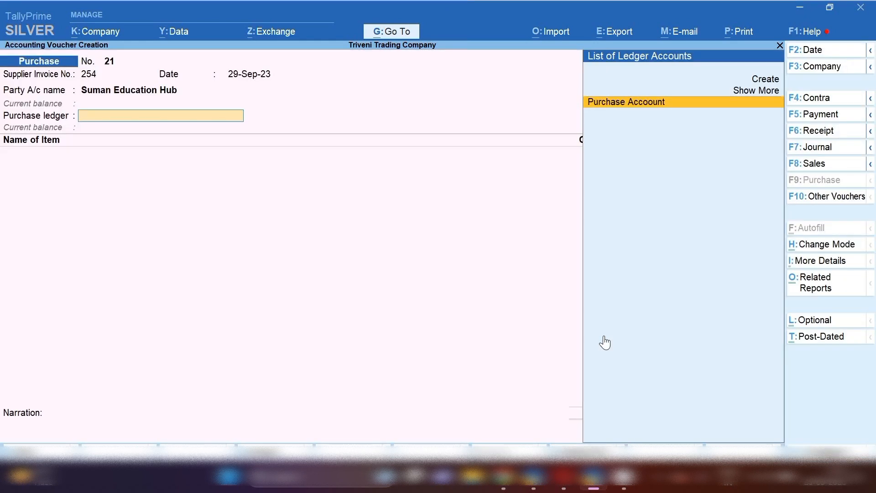
key(Return)
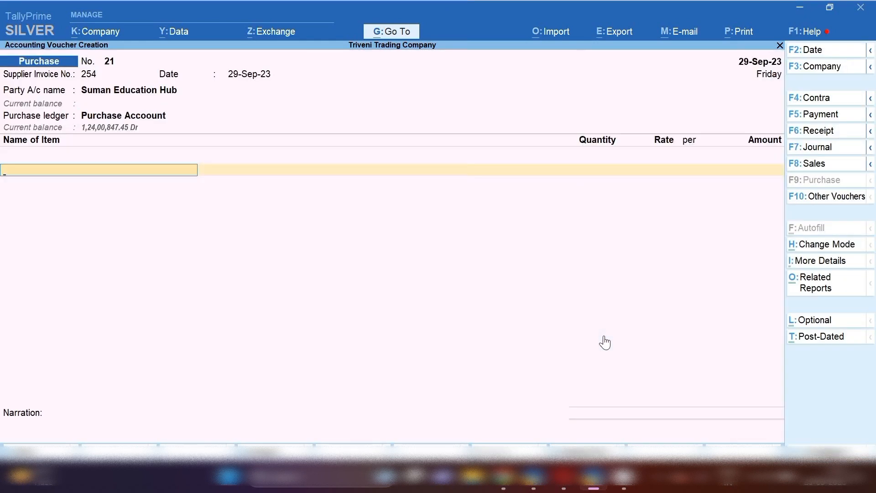
- Add 1 pcs of Samsung Mobile at 25,000.00 with tracking number Not Applicable, and end the item list
text(Sa)
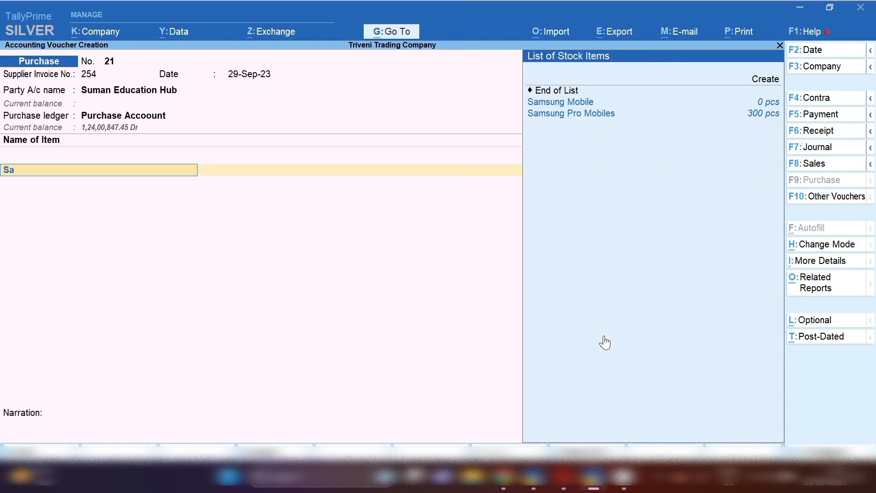
key(Return)
key(Return)
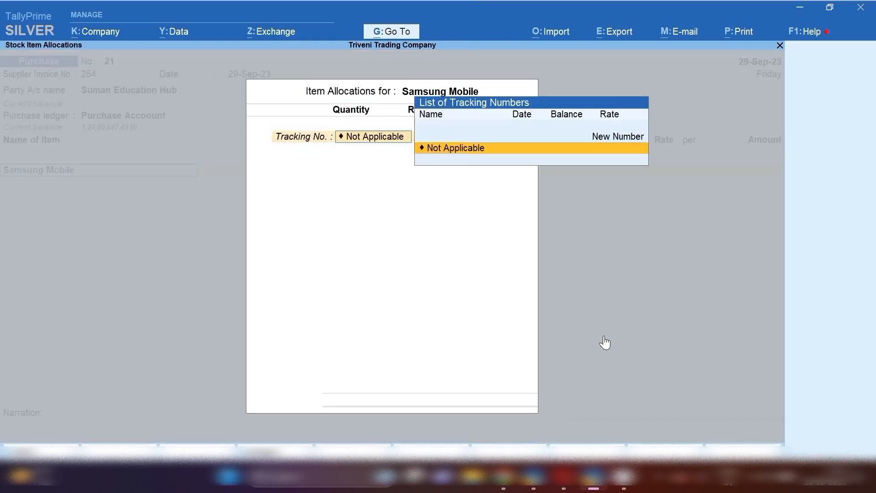
key(Return)
text(1)
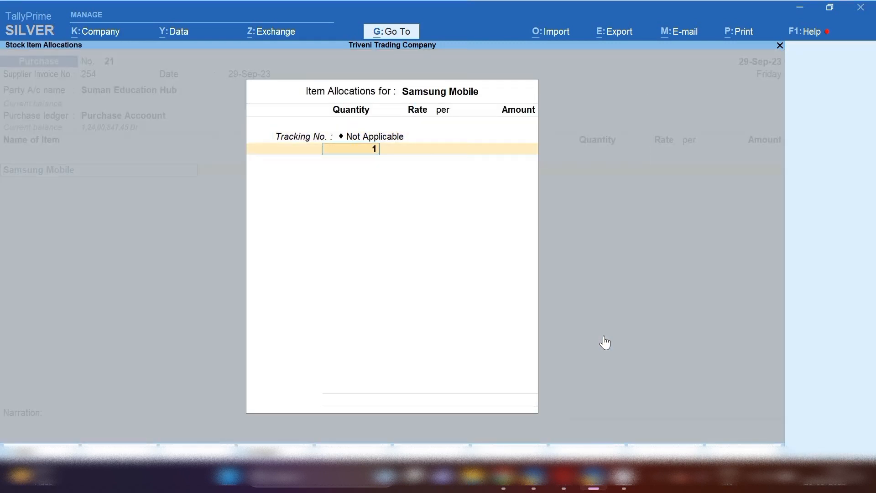
key(Return)
key(Return)
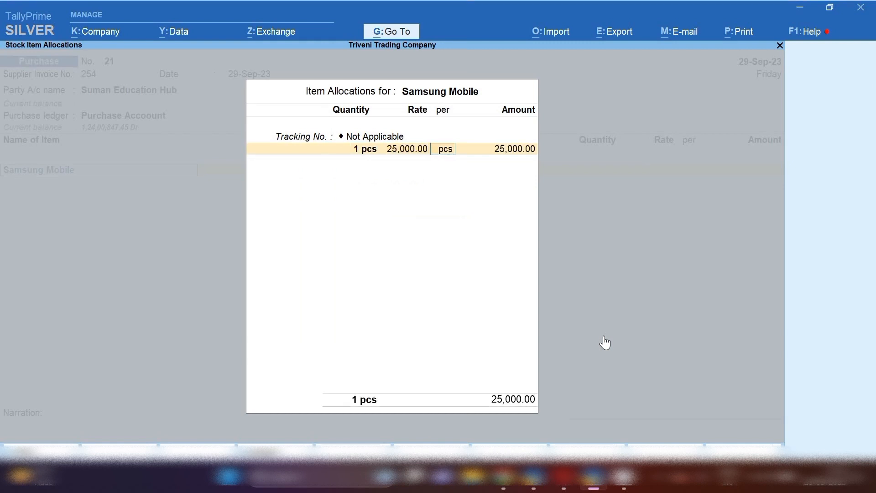
key(Return)
key(Return)
key(Return)
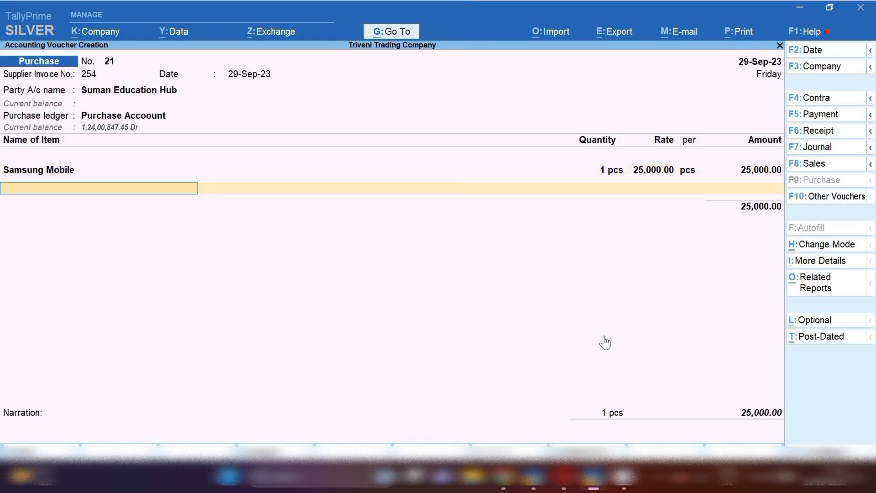
key(Return)
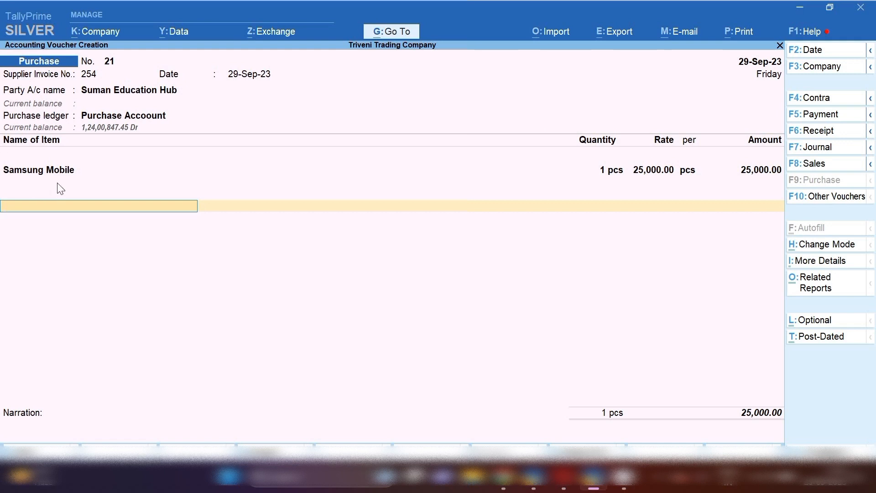
- Pick the Discount Receive ledger for the line below the item and open it for alteration
text(Di)
key(Down)
key(Down)
key(Down)
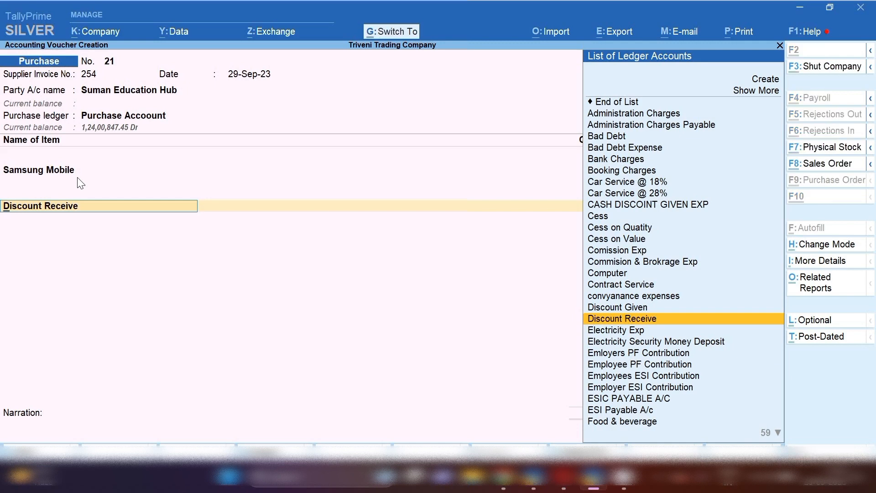
key(ctrl+Return)
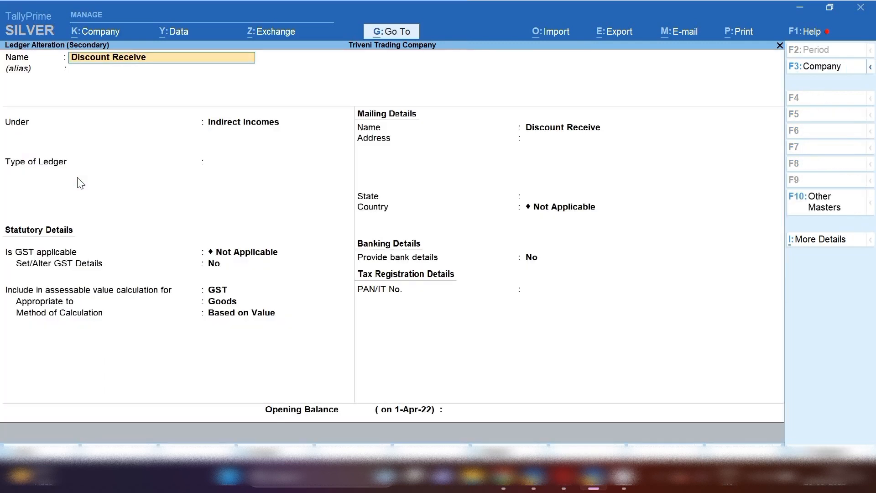
- Accept Discount Receive under Indirect Incomes, GST Not Applicable, included in GST assessable value for Goods, Based on Value, and return to the voucher
key(Return)
key(Return)
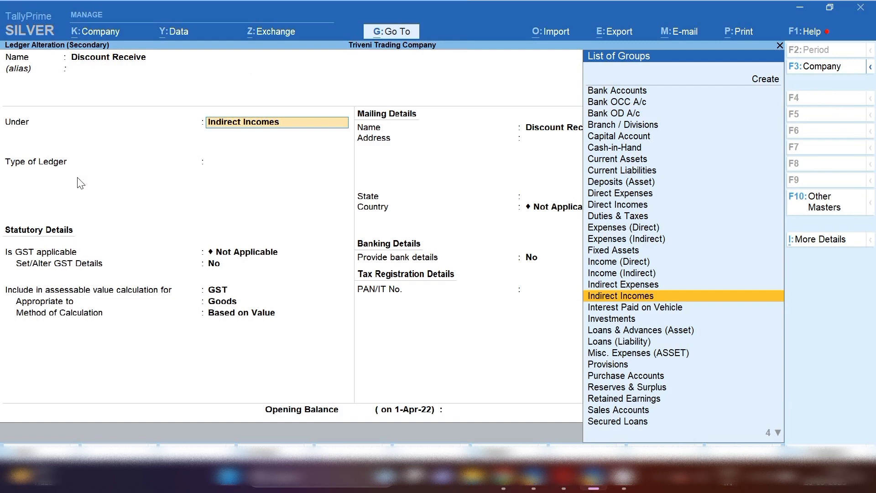
key(Return)
key(Return)
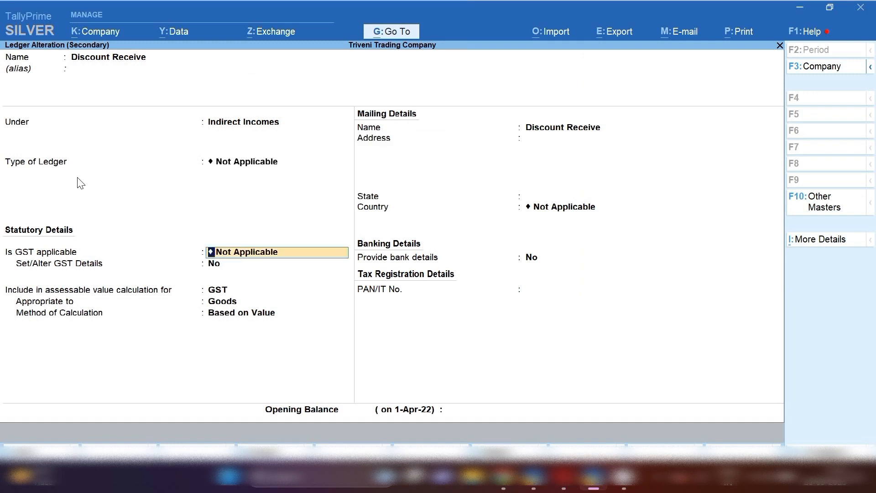
key(Return)
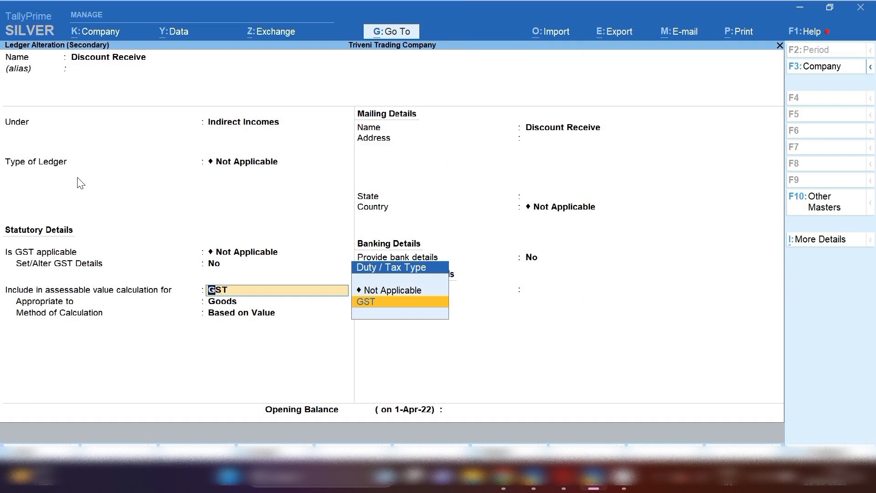
key(Return)
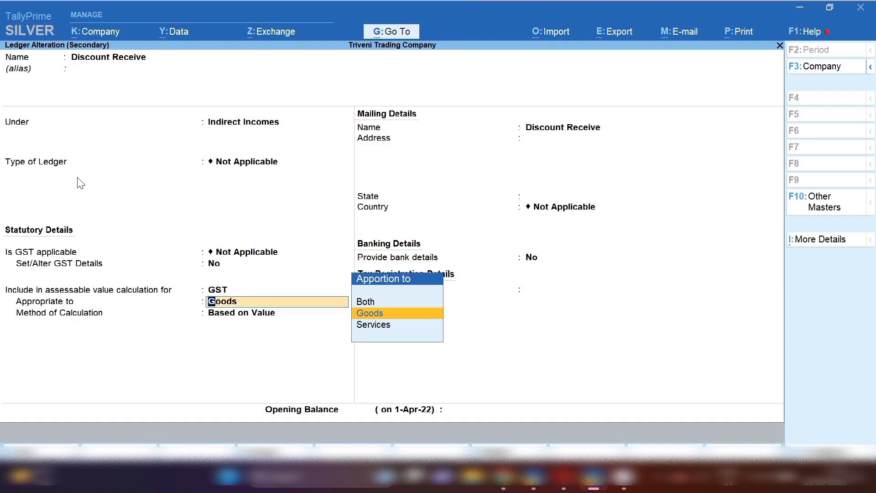
key(Return)
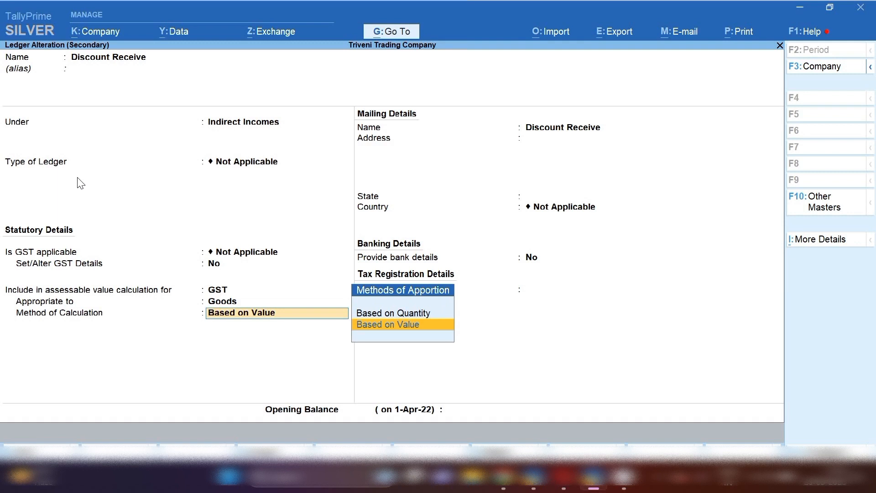
key(Return)
key(Return)
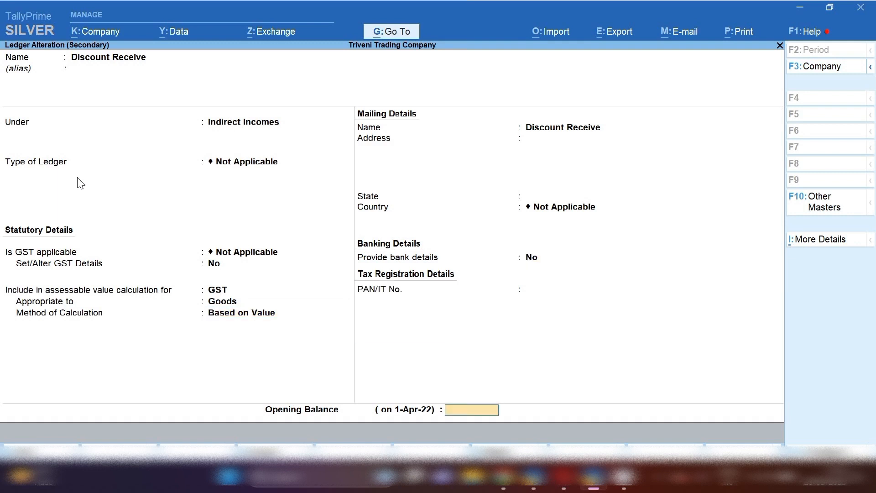
key(Return)
key(Return)
key(Return)
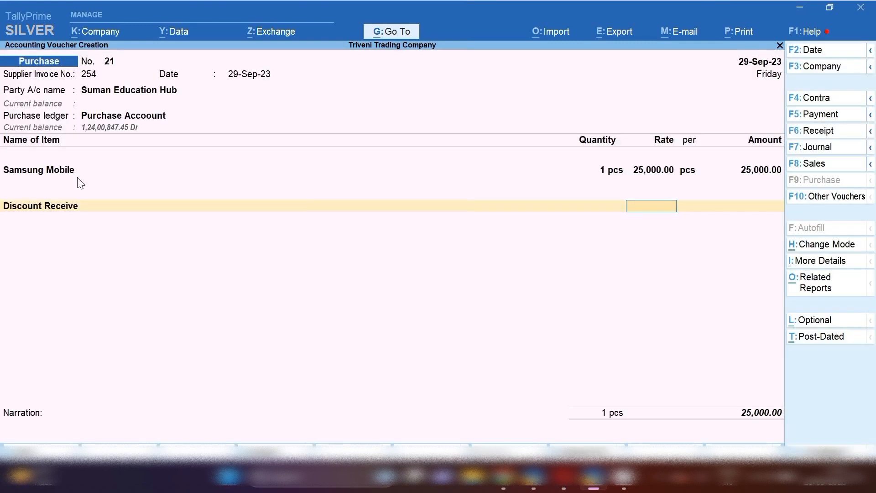
- Leave the discount rate blank and enter -2,000 as the Discount Receive amount
key(Return)
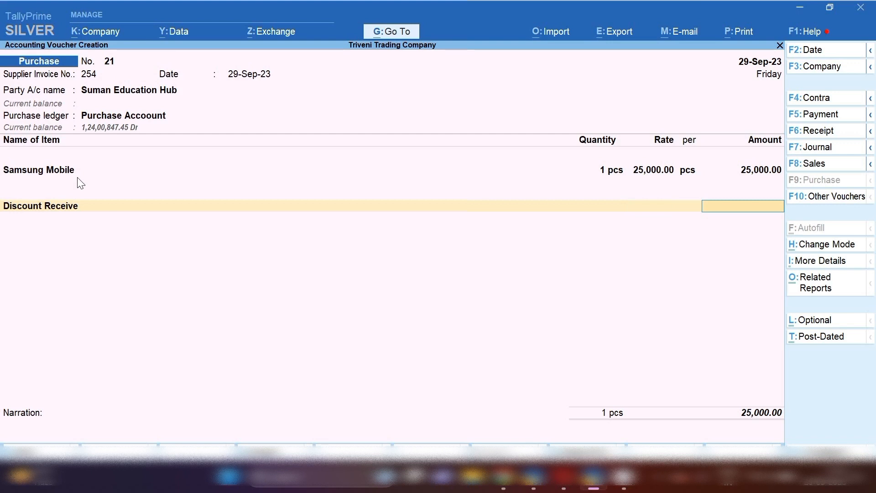
text(-2000)
key(Return)
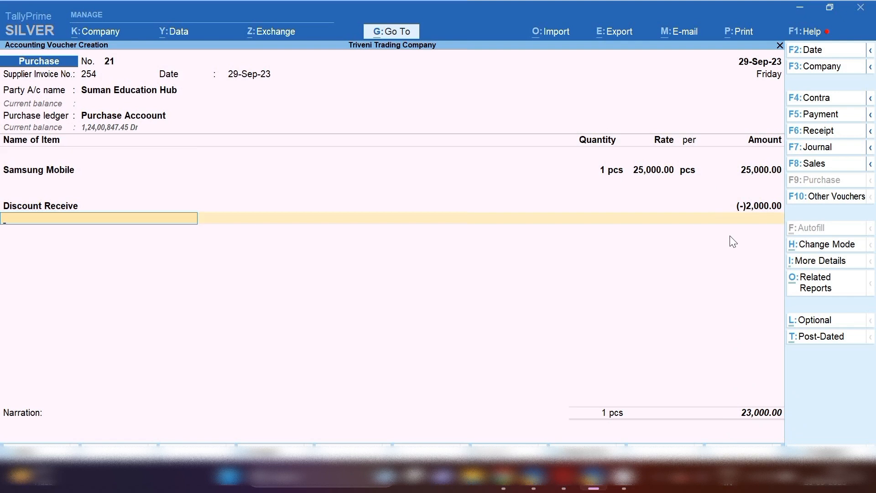
- Try the Discount Receive amount as a positive 2,000 and end the ledger list
key(BackSpace)
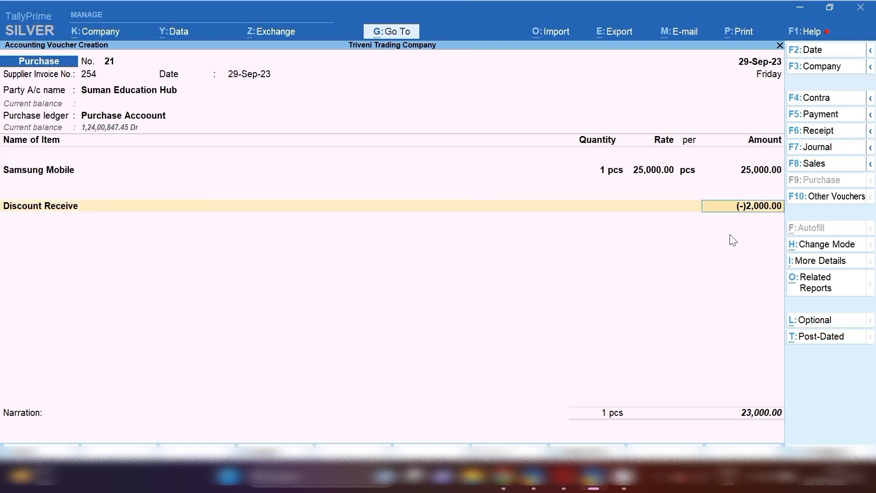
text(2,00)
text(0)
key(Return)
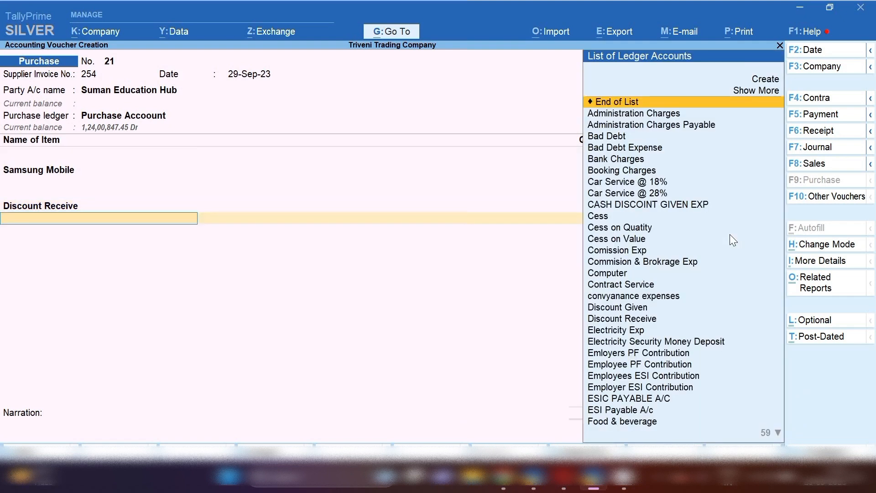
key(Return)
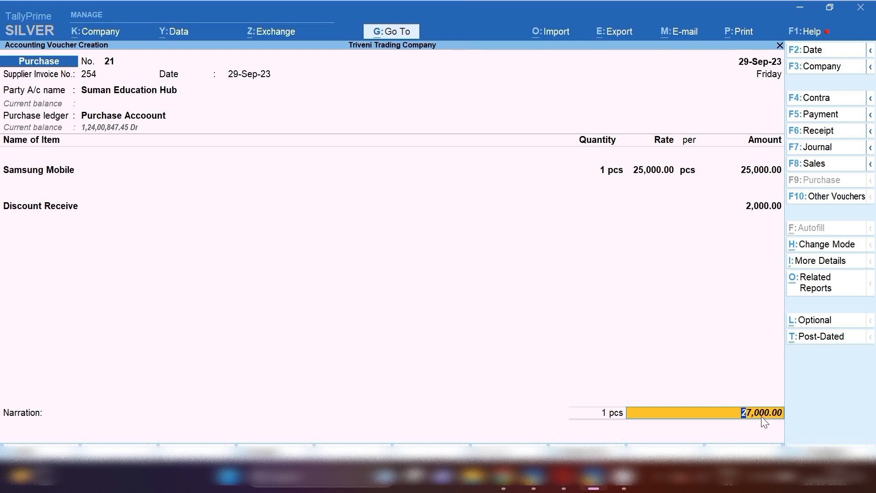
- Return to the Discount Receive line and set its amount to -2,000
key(Up)
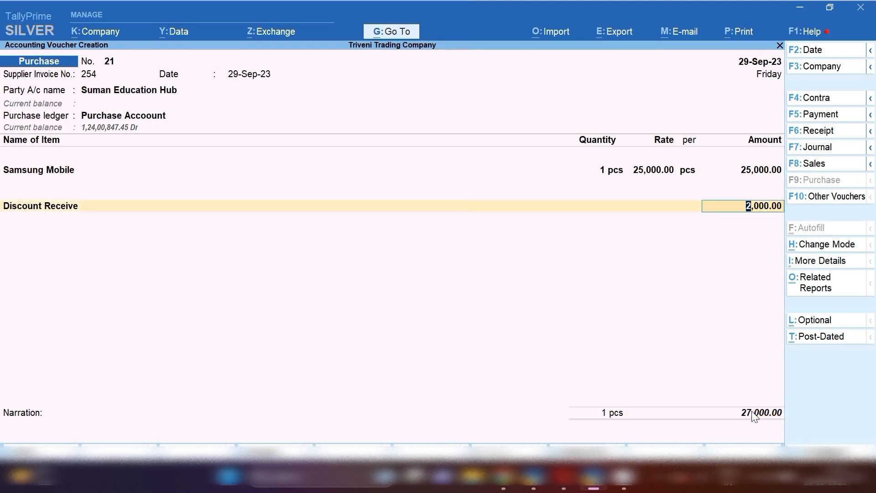
text(-))
text(2,)
text(000)
key(Return)
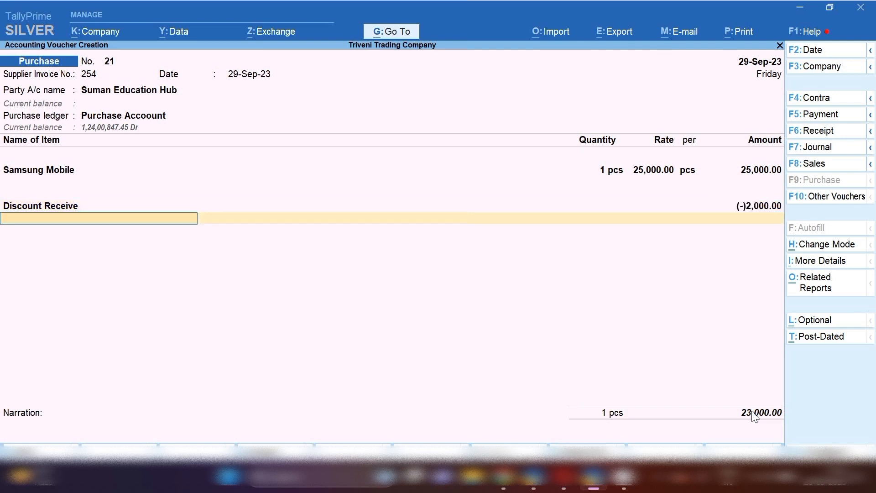
- Add the Input Cgst and Input Sgst ledgers below the discount, leaving the ledger descriptions blank
text(Cgs)
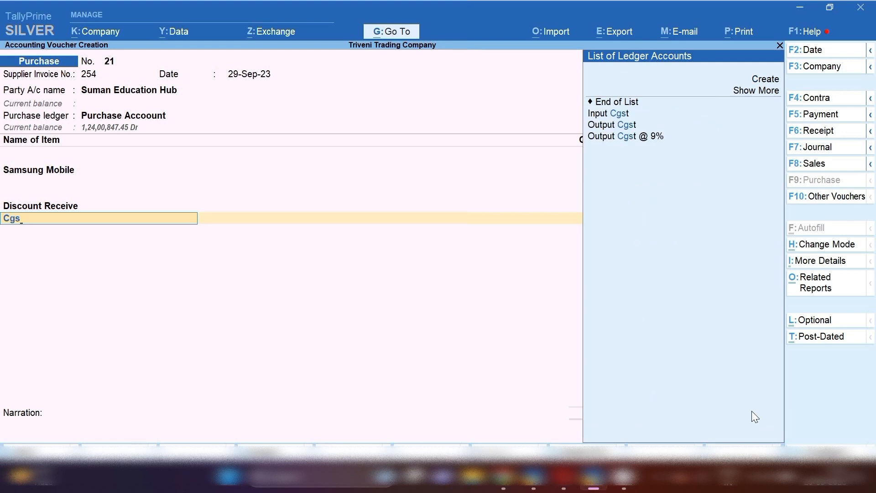
key(Down)
key(Return)
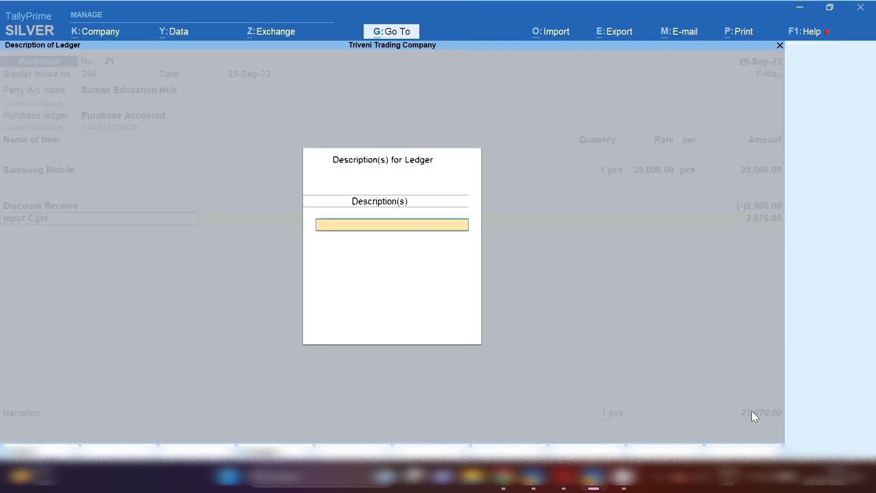
key(Return)
key(Return)
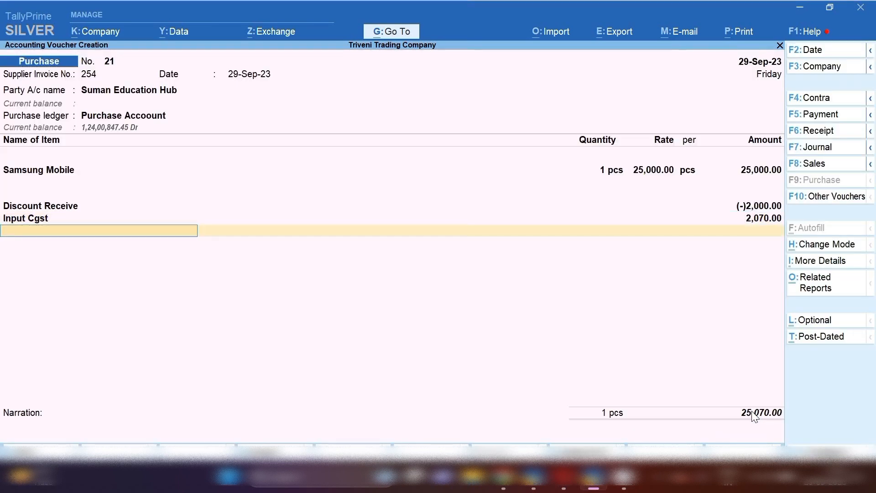
text(Sgs)
key(Down)
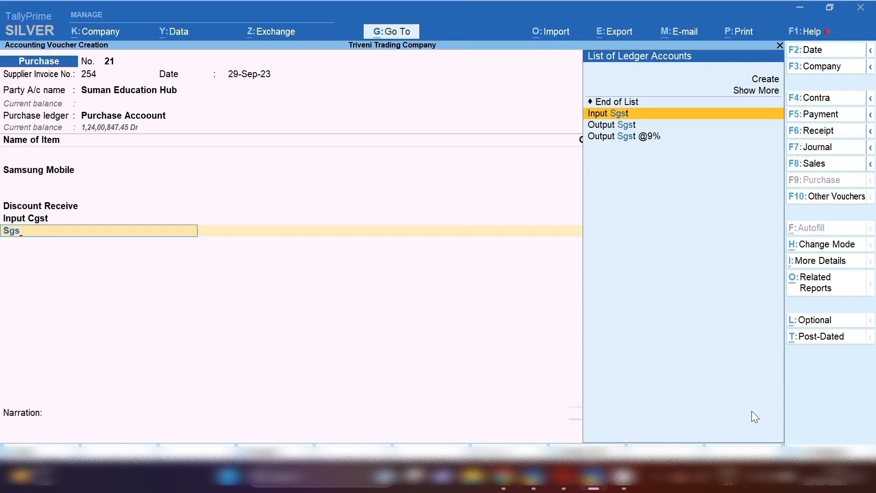
key(Return)
key(Return)
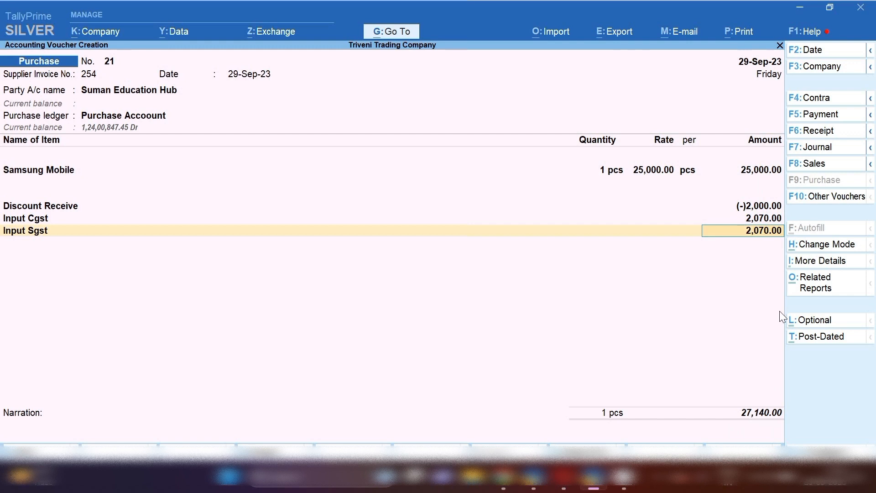
- Open the voucher's GST - Tax Analysis in detailed view and examine the item value, discount and central and state tax, closing the report
click(842, 294)
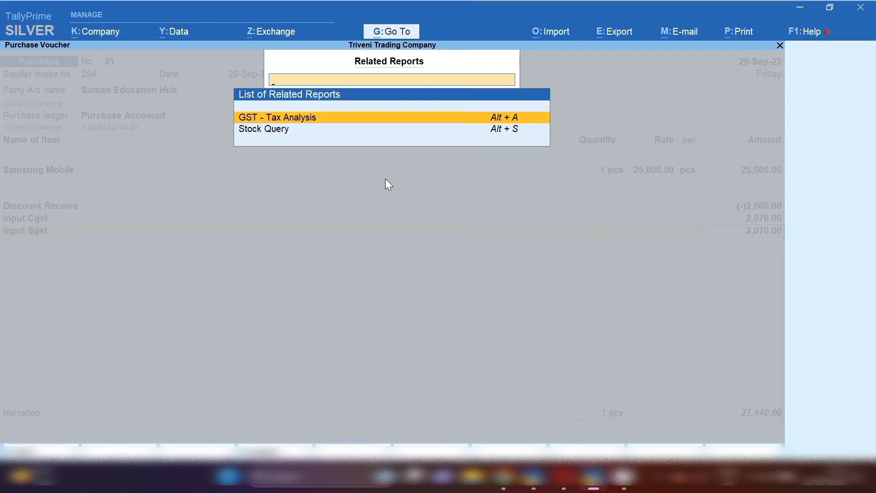
key(Return)
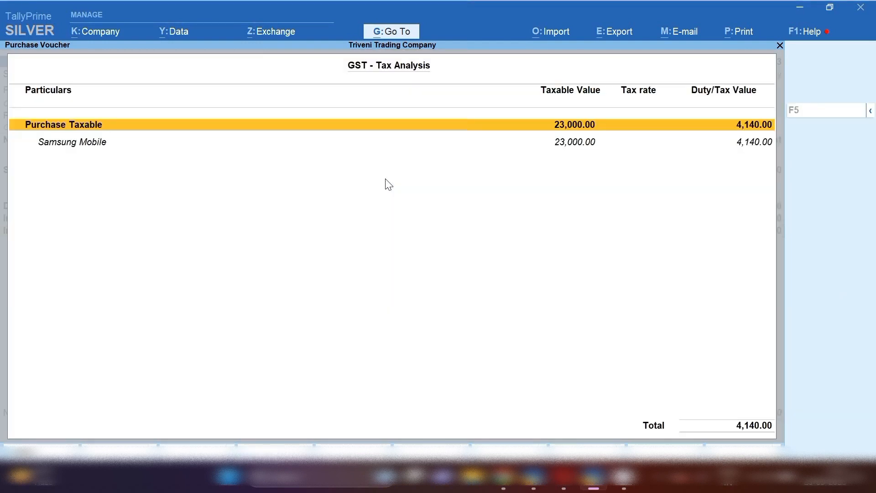
click(870, 114)
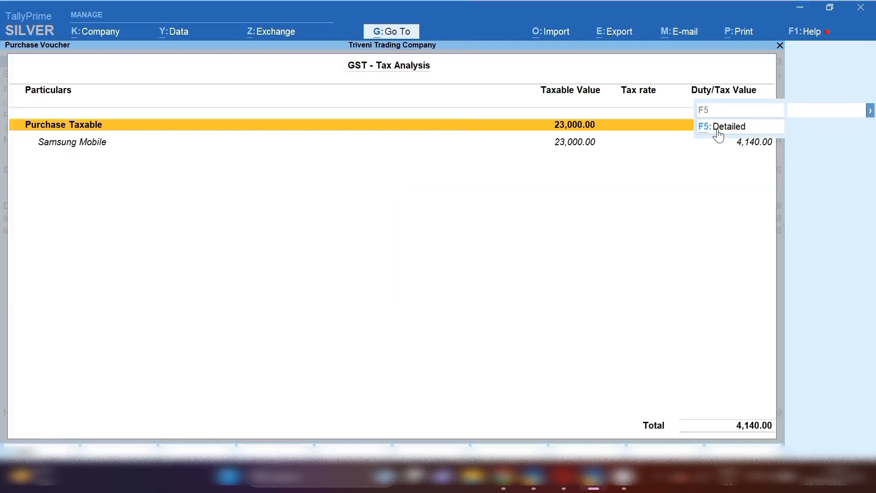
click(718, 127)
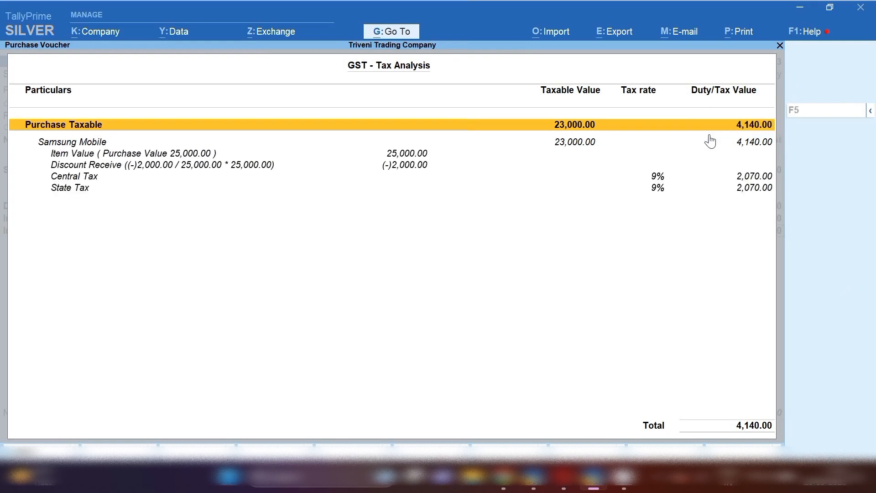
click(710, 141)
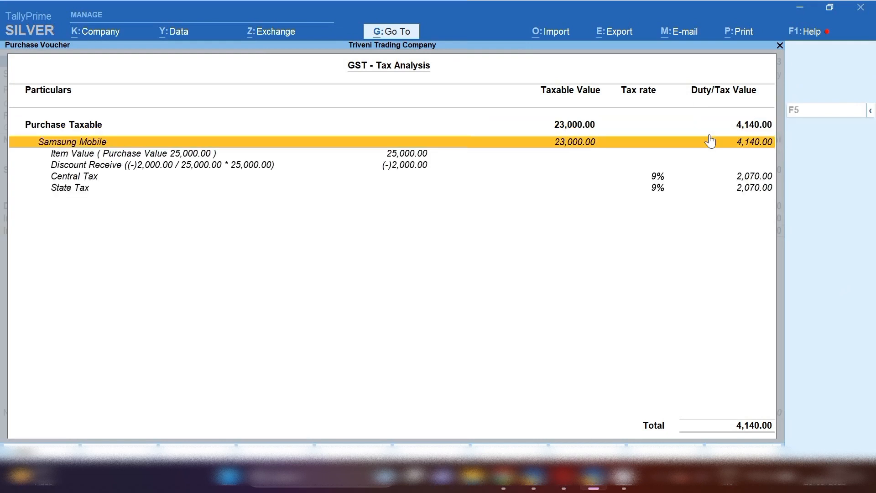
key(Down)
key(Down)
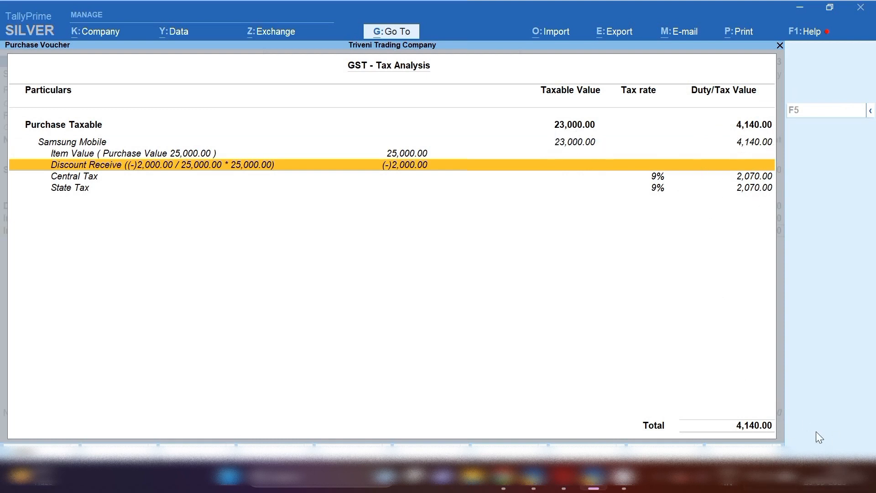
key(Escape)
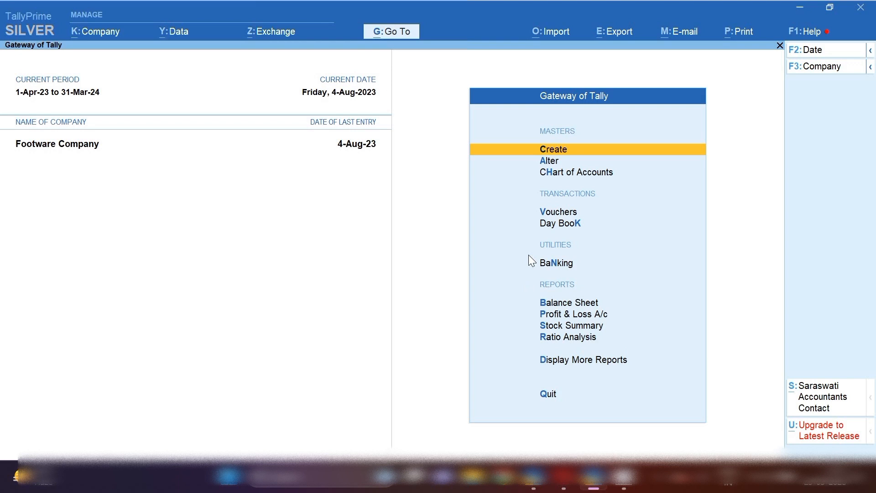
- Review the capital, current liabilities, profit and loss, and current assets lines in Footware Company's Balance Sheet, and return to the Gateway of Tally
key(b)
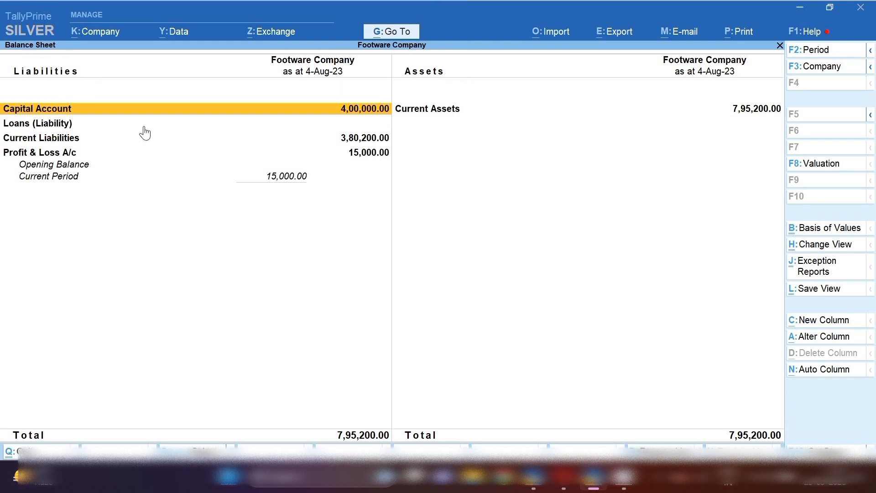
key(space)
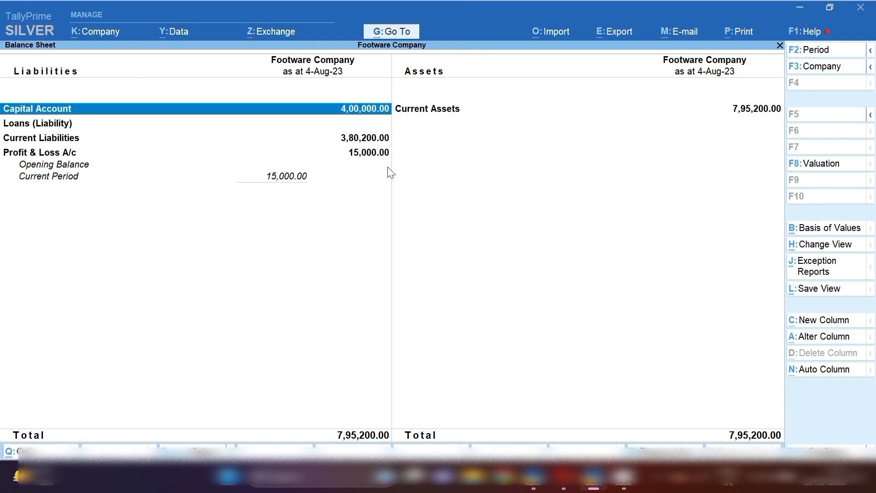
key(Down)
key(Down)
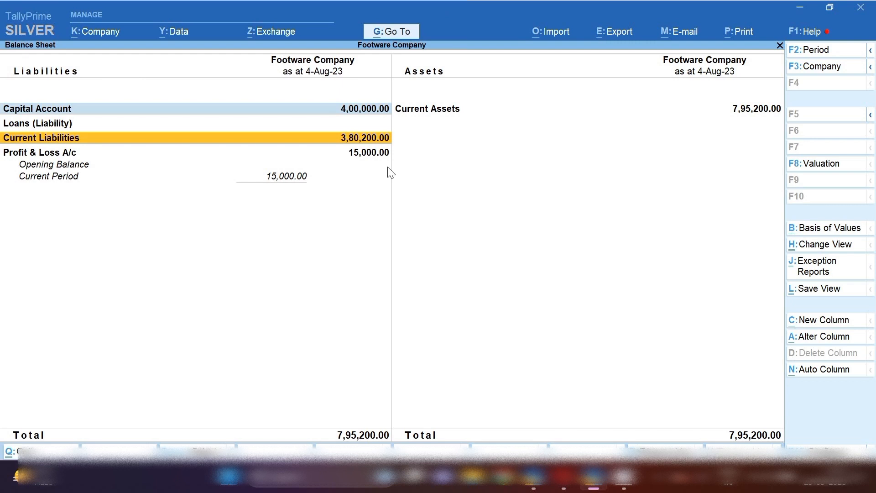
key(Return)
key(Down)
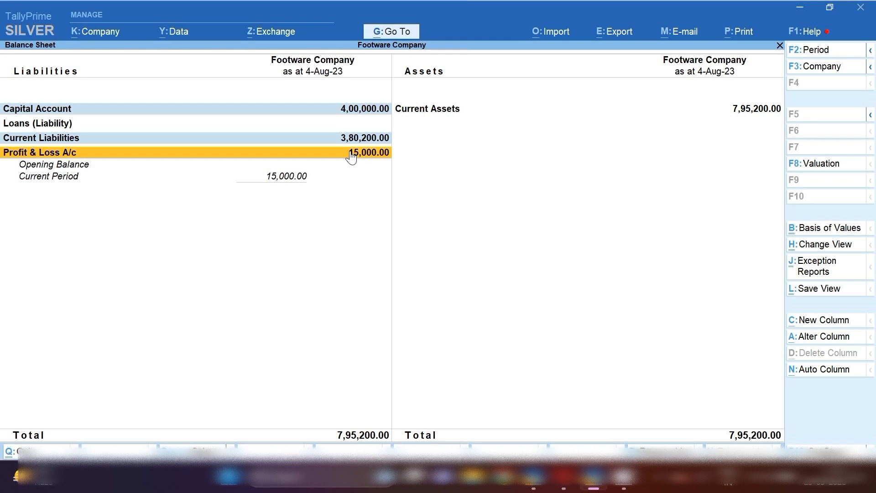
click(436, 115)
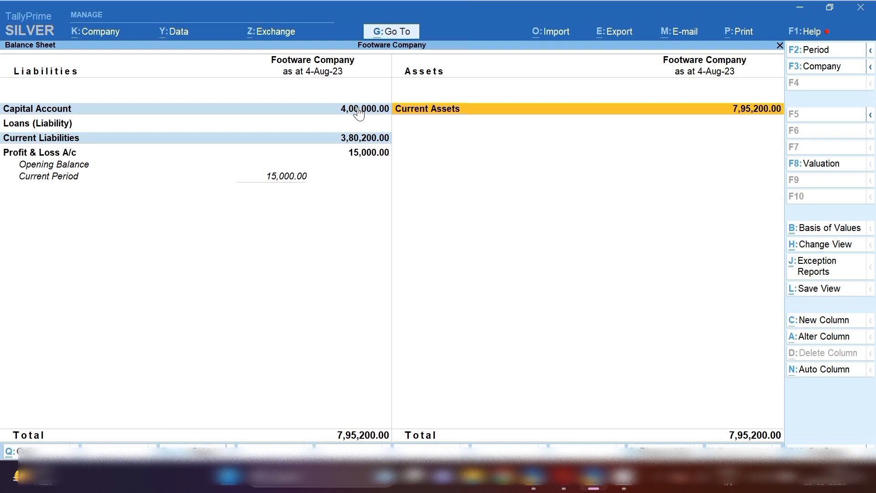
key(Escape)
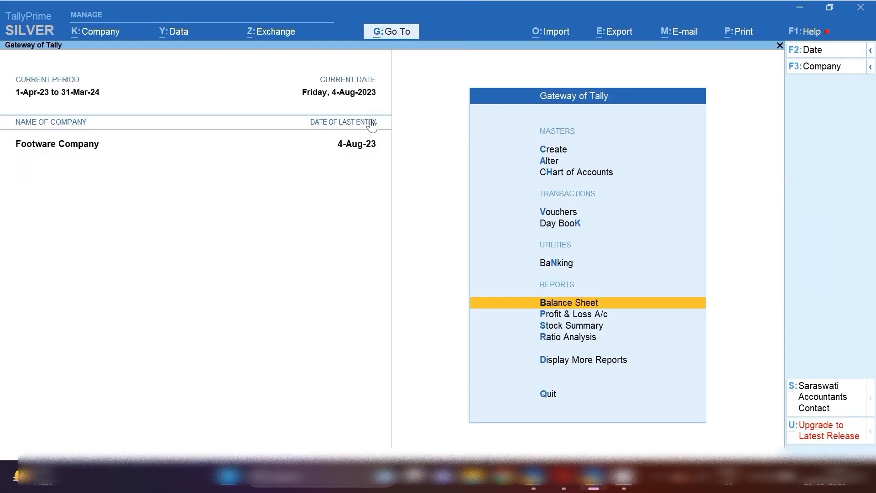
key(Escape)
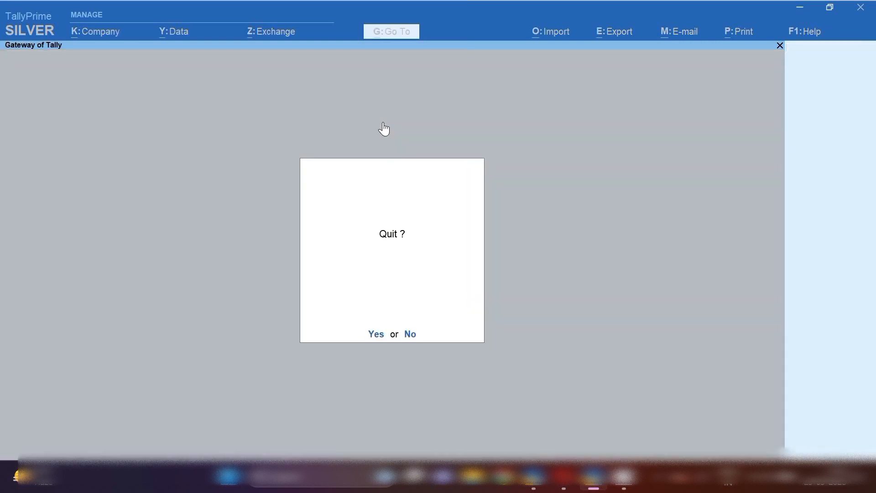
key(Escape)
- Start a journal voucher and debit Profit & Loss A/c with 15,000
key(v)
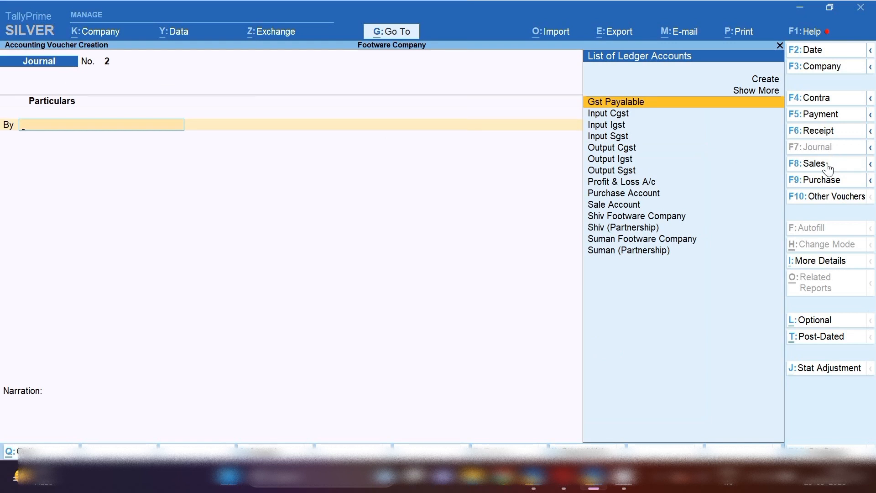
click(403, 36)
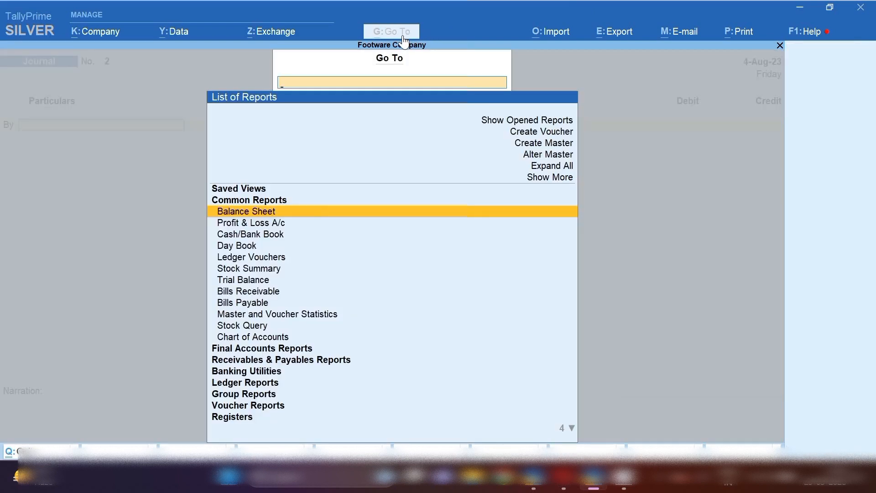
key(Return)
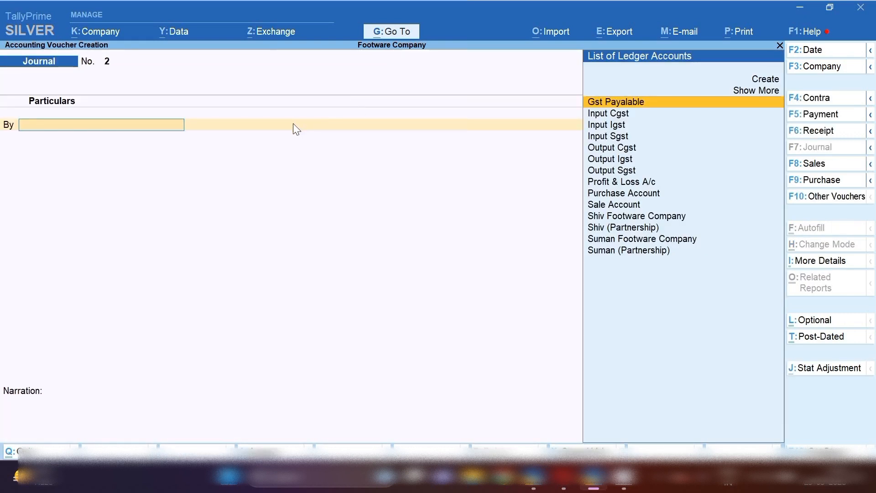
text(R)
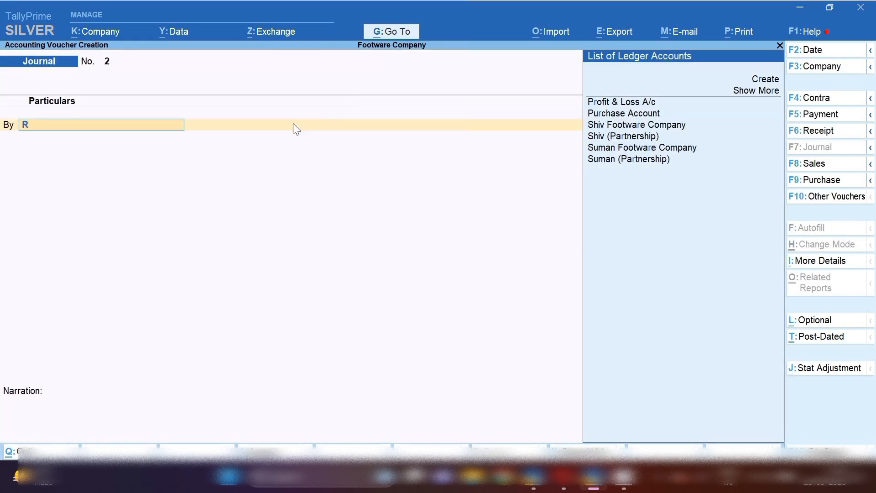
key(BackSpace)
text(Pr)
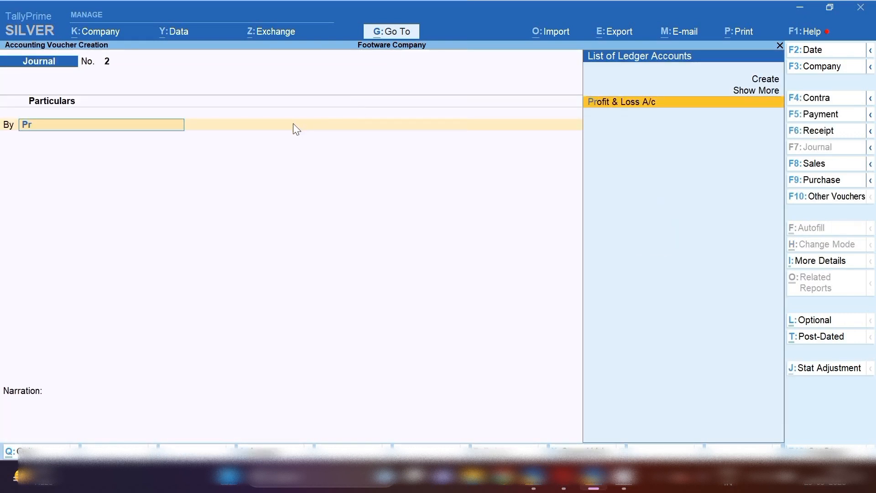
key(Return)
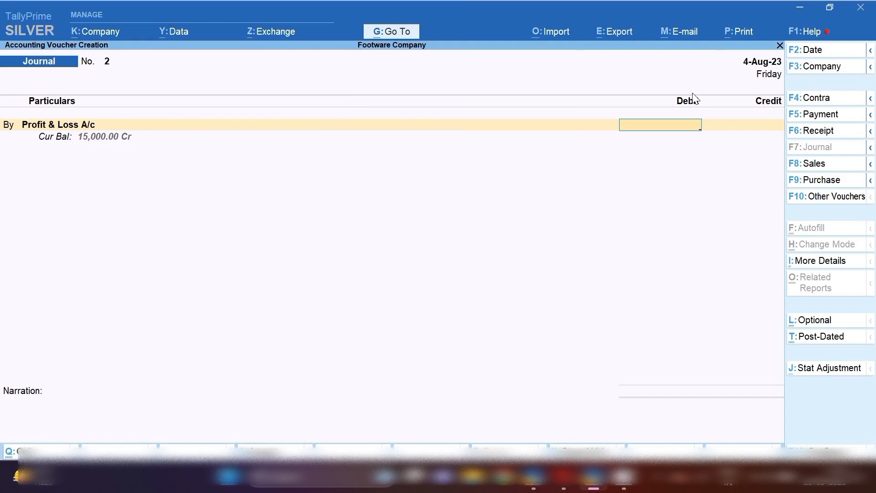
text(15000)
key(Return)
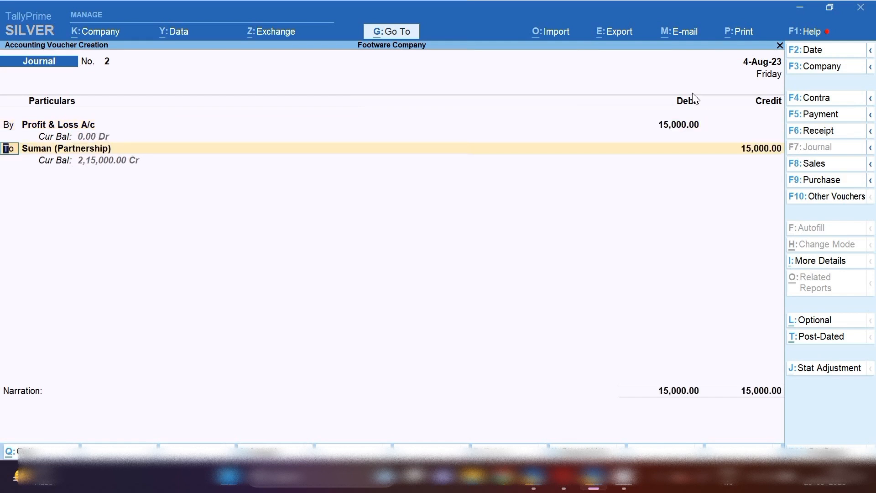
- Keep the prefilled partner's (Partnership) ledger on the credit line and set its credit amount to 7,500
key(Return)
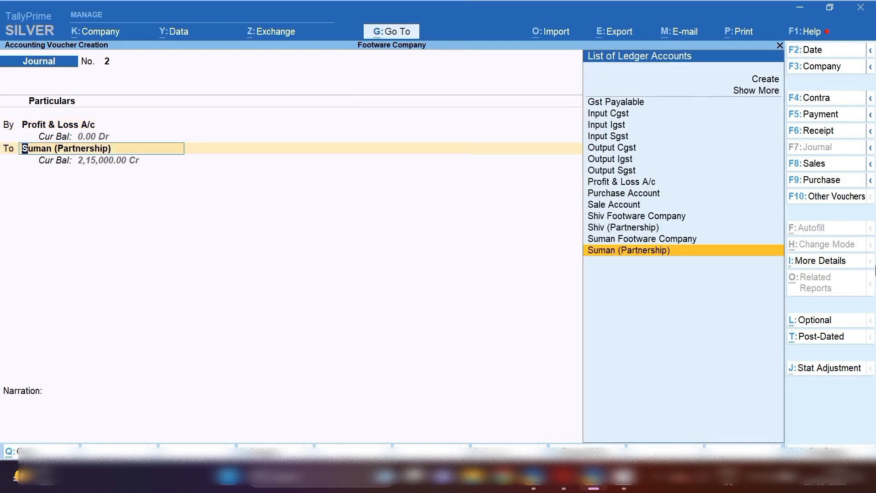
click(616, 250)
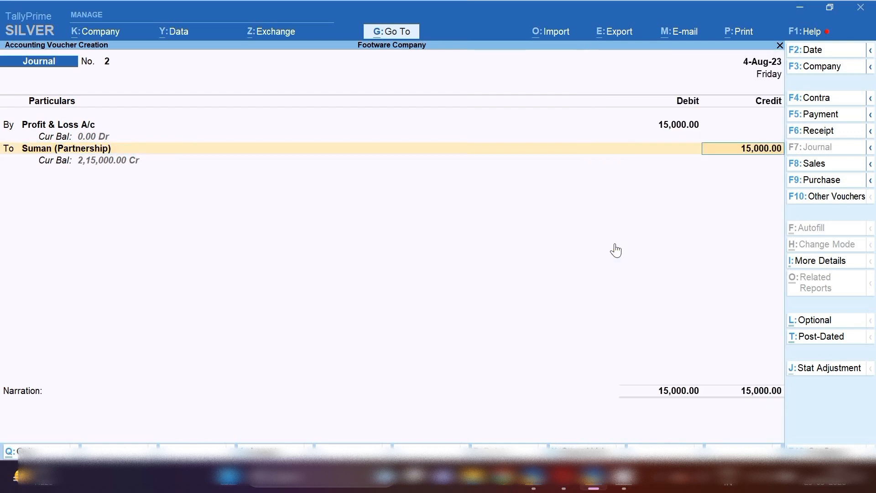
text(7500)
key(Return)
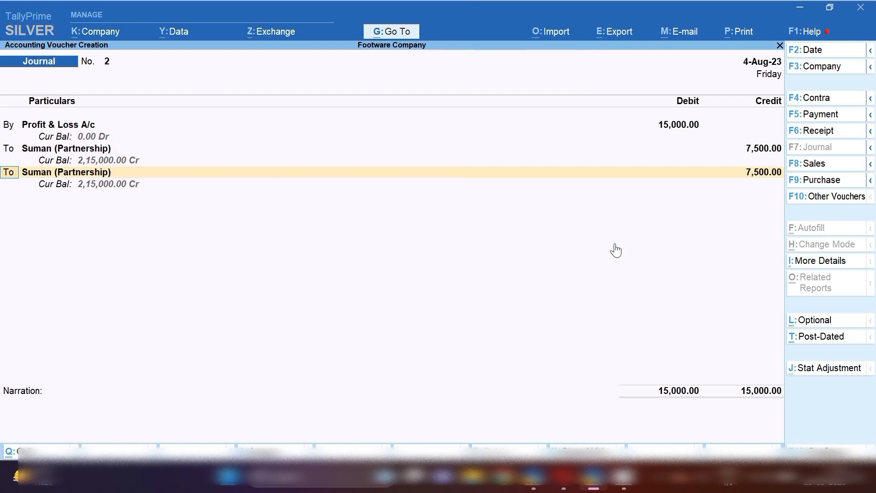
- Change the second credit line to the other partner's (Partnership) ledger, keeping its credit amount at 7,500
key(Return)
text(shi)
key(Down)
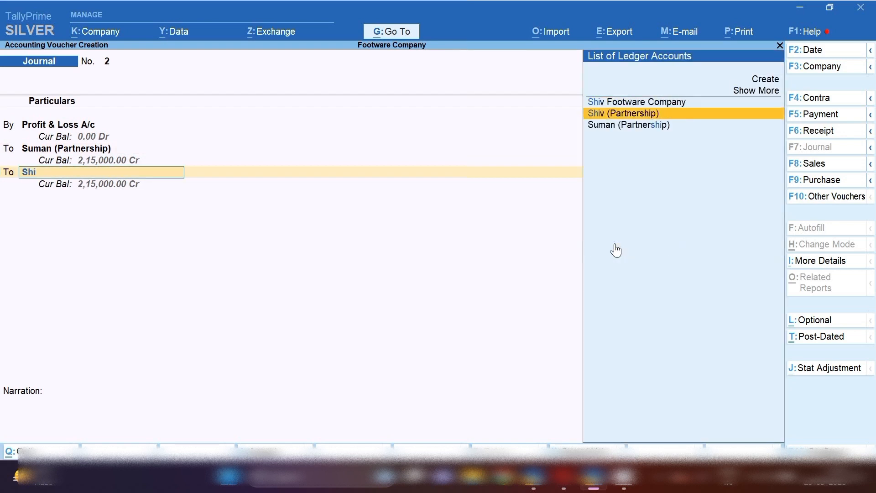
key(Return)
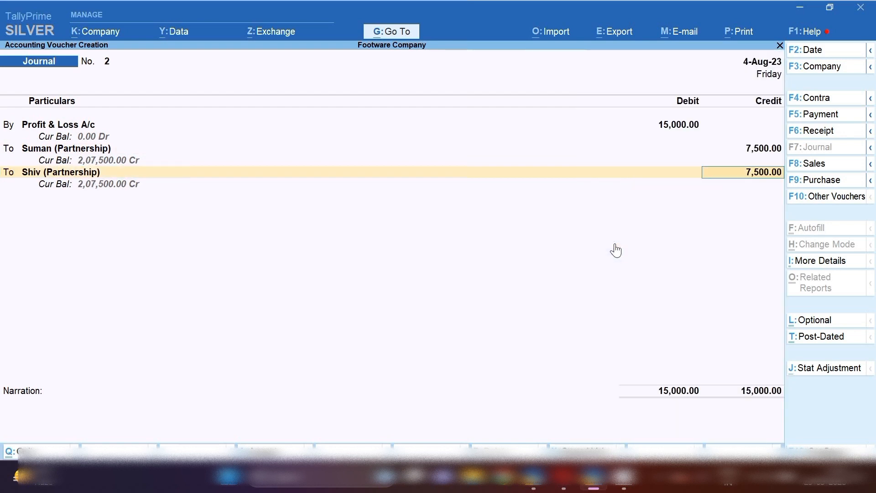
key(Return)
- Enter the narration "being profit & loss account money transfer to capital acoun" and save the journal voucher
text(bei)
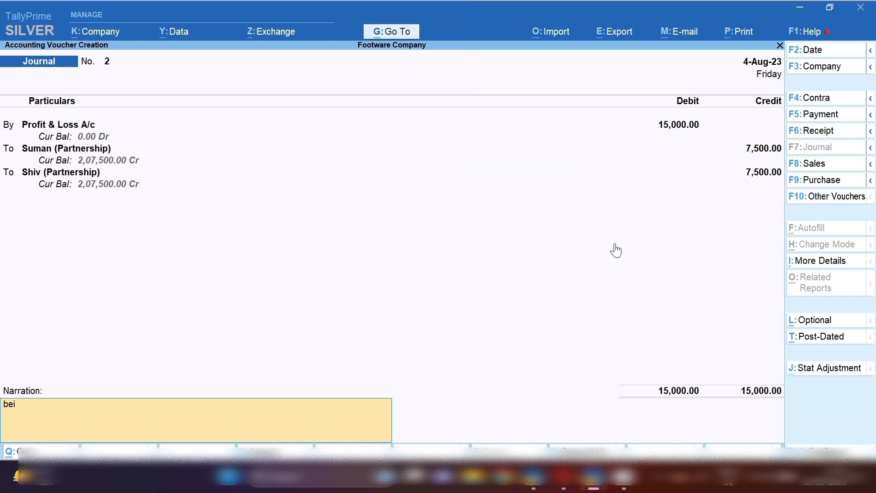
text(ng profit & loss account)
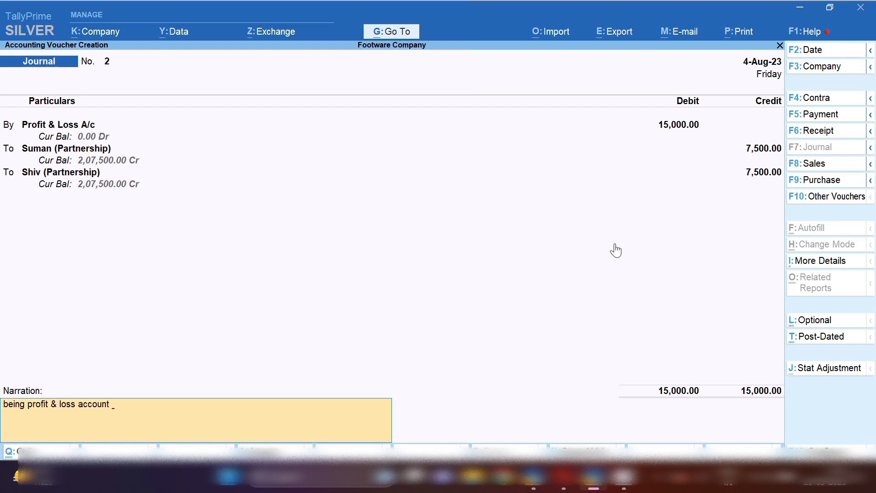
text( money transfer to ca)
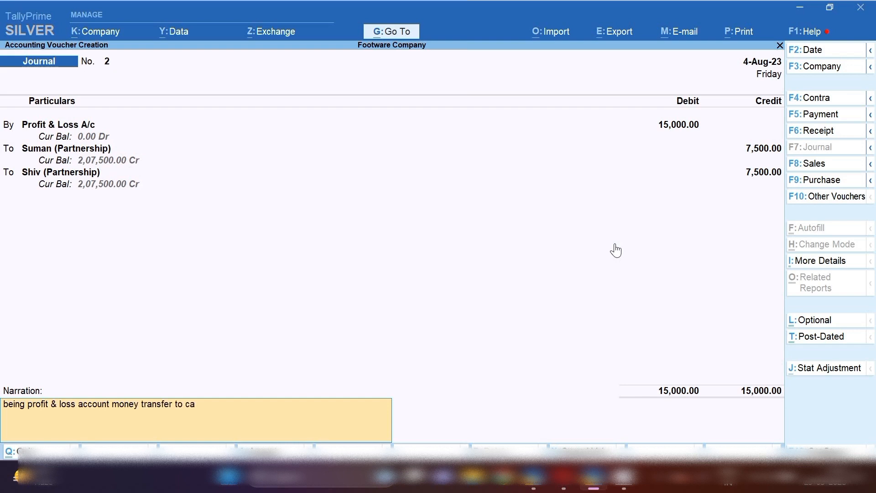
text(pital acoun)
key(Return)
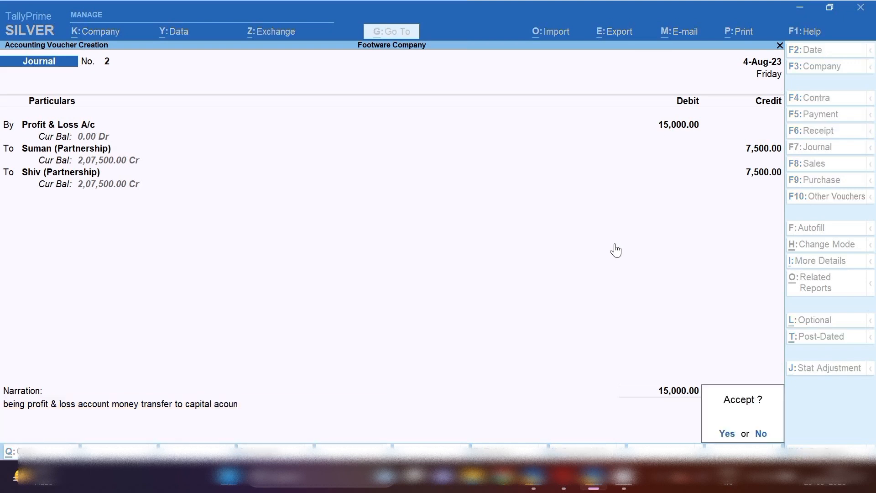
key(Return)
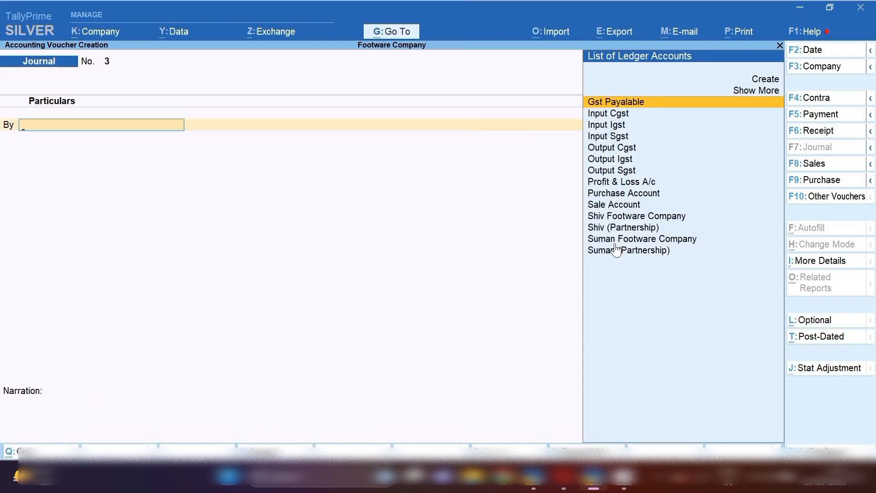
- Open the Balance Sheet and examine the Profit & Loss A/c transfer and the liabilities lines
click(402, 41)
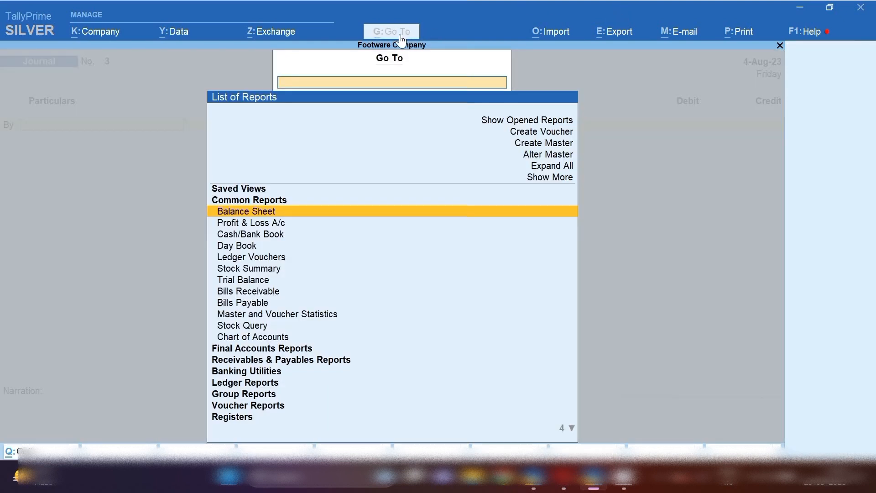
click(251, 218)
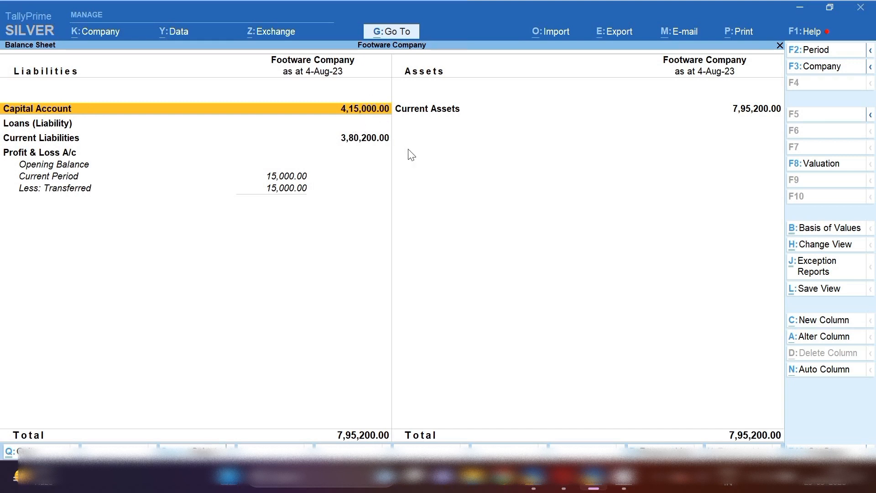
key(Down)
key(Down)
key(Down)
key(Return)
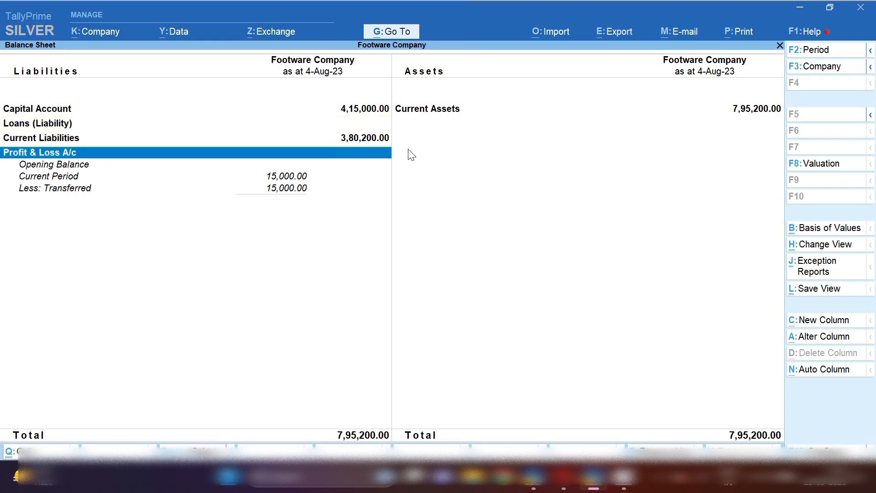
key(Up)
key(Up)
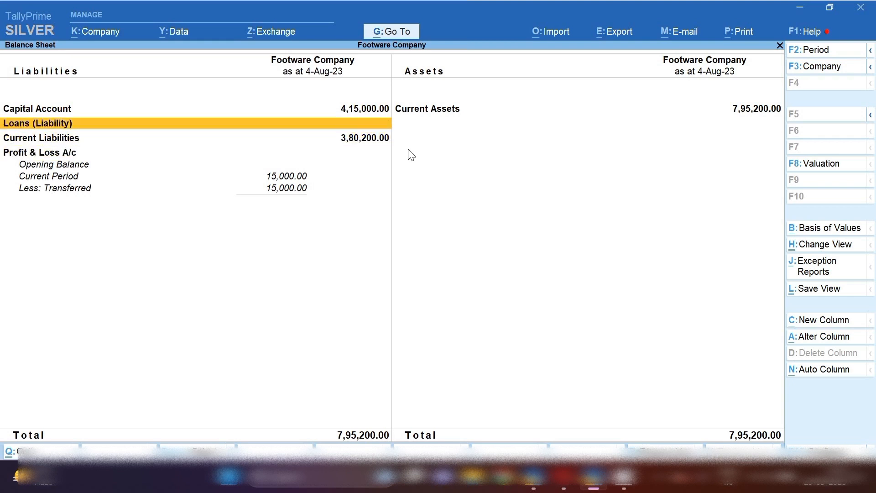
- Open the Capital Account group from the Balance Sheet and examine both partners' capital balances
key(Up)
key(Return)
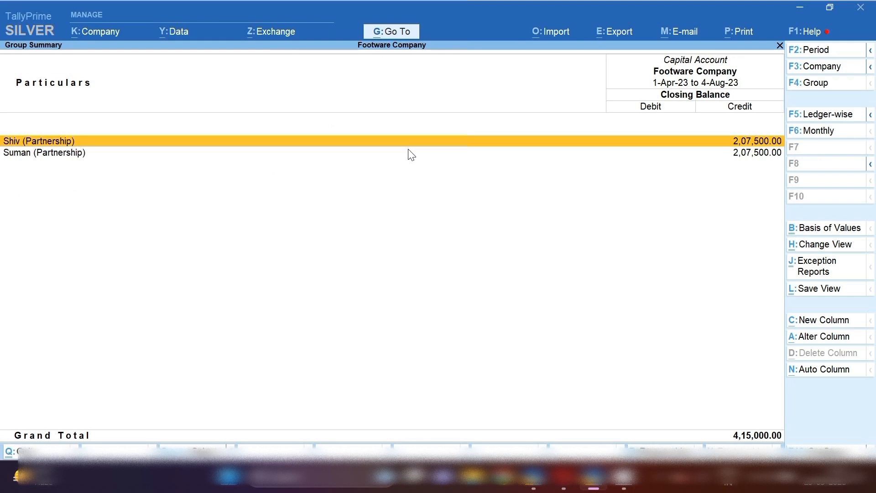
key(Return)
key(Down)
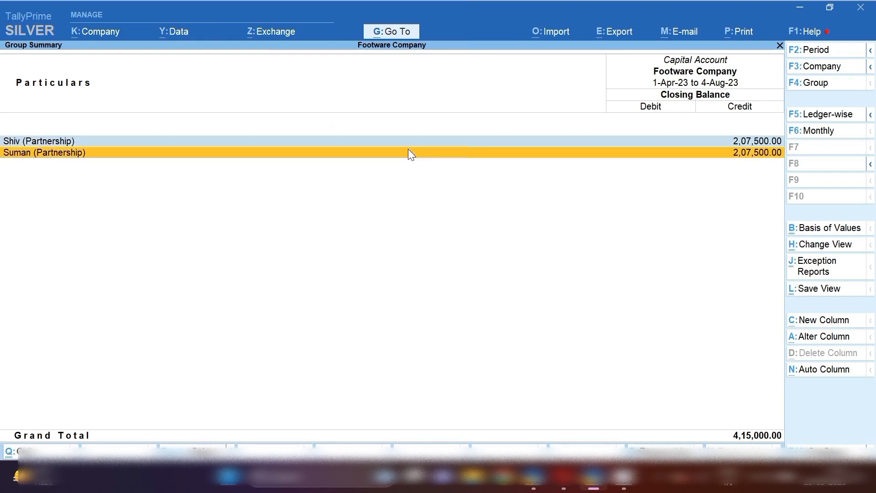
key(Up)
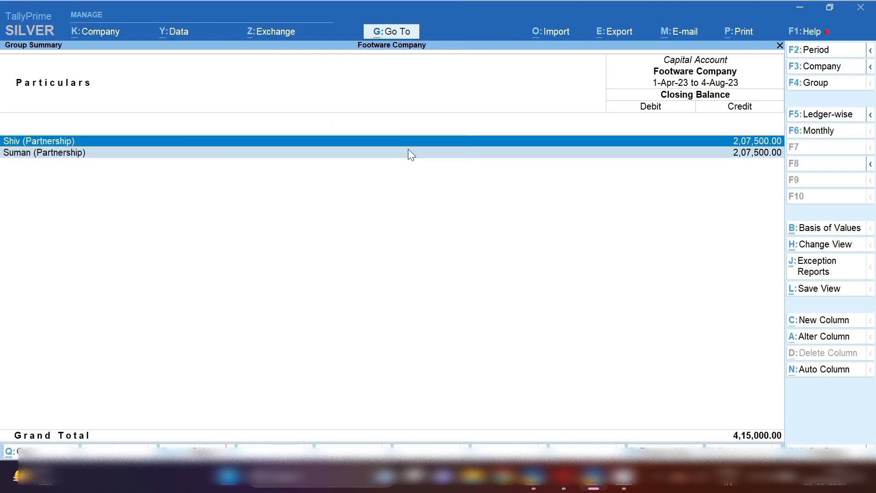
key(Return)
key(Return)
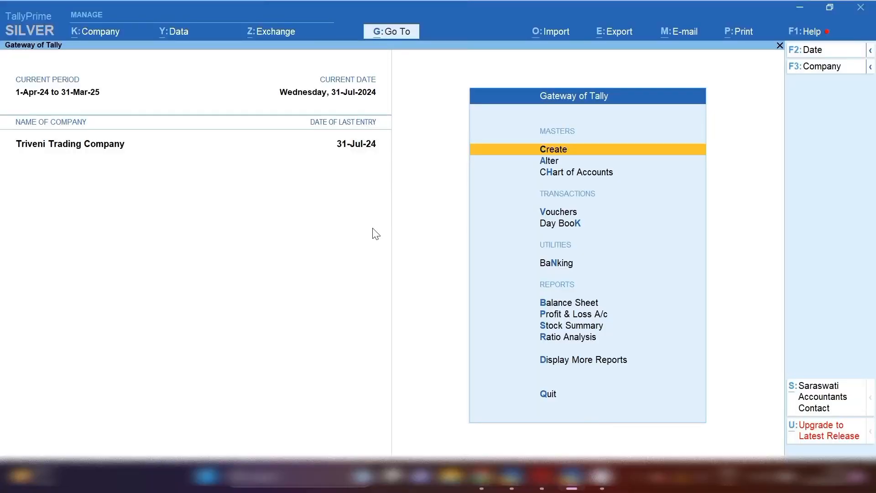
- Open the Sales Register from the account books of Triveni Trading Company, check its months for sales, and leave it
key(d)
key(Down)
key(Down)
key(Down)
key(Down)
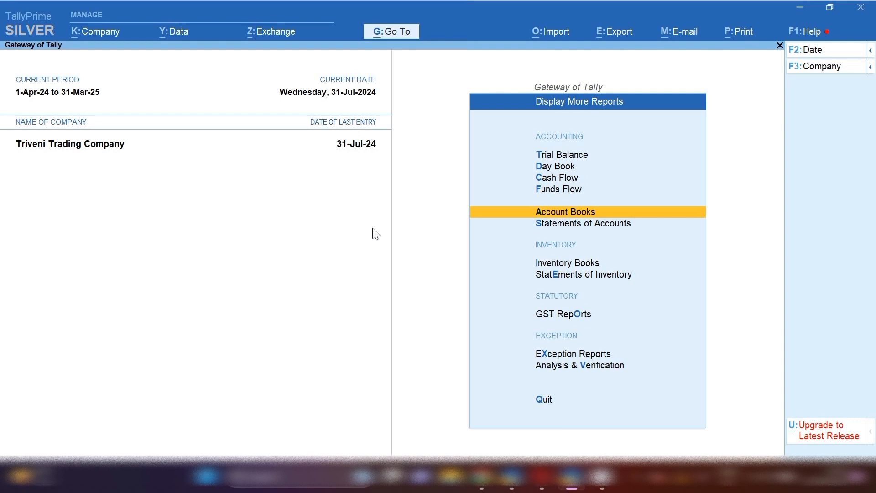
key(Return)
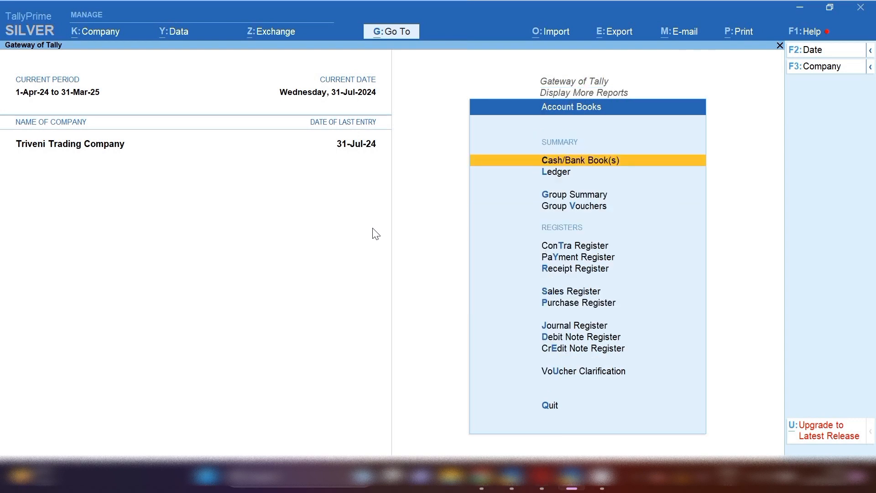
key(Down)
key(Down)
key(Down)
key(Down)
key(Down)
key(Down)
key(Down)
key(Down)
key(Up)
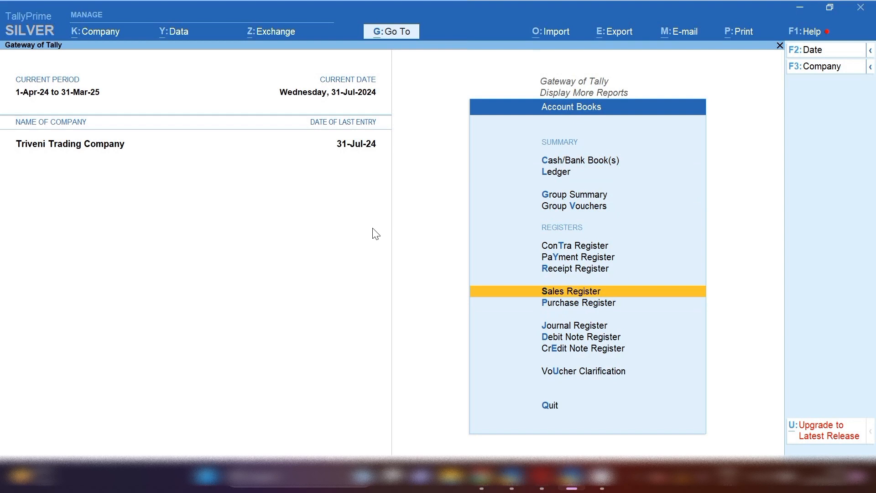
key(Return)
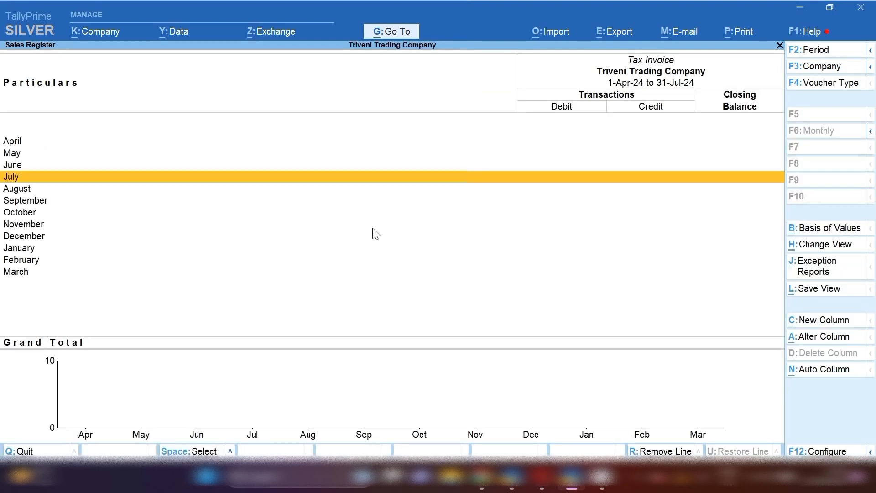
key(Up)
key(Up)
key(Up)
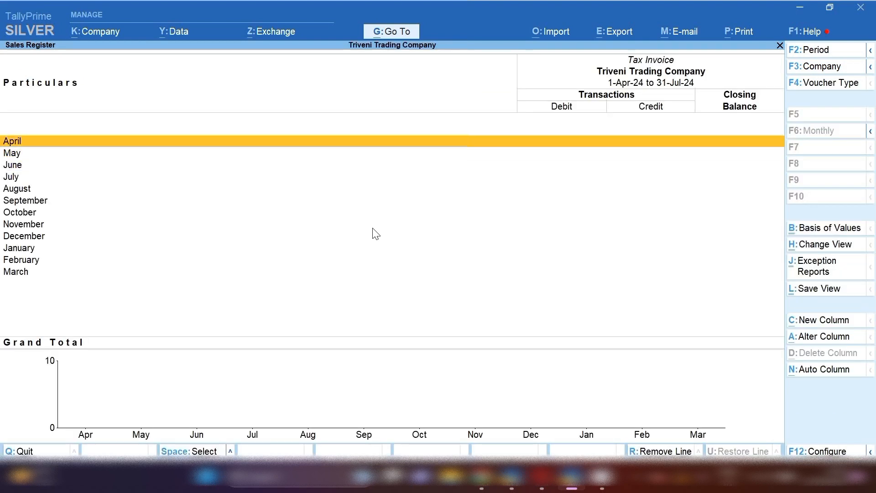
key(Escape)
key(Escape)
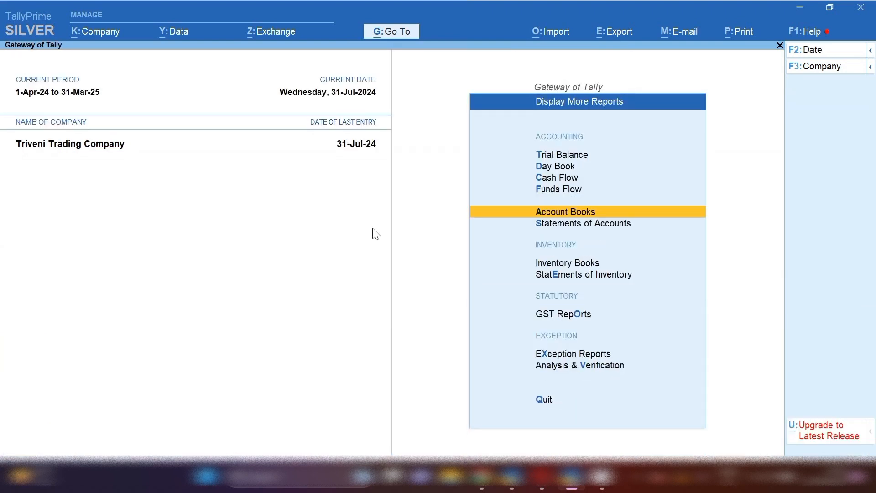
- Change the reporting period to run from 1-4-2023 to 31-3-2025
key(alt+F2)
key(BackSpace)
text(3)
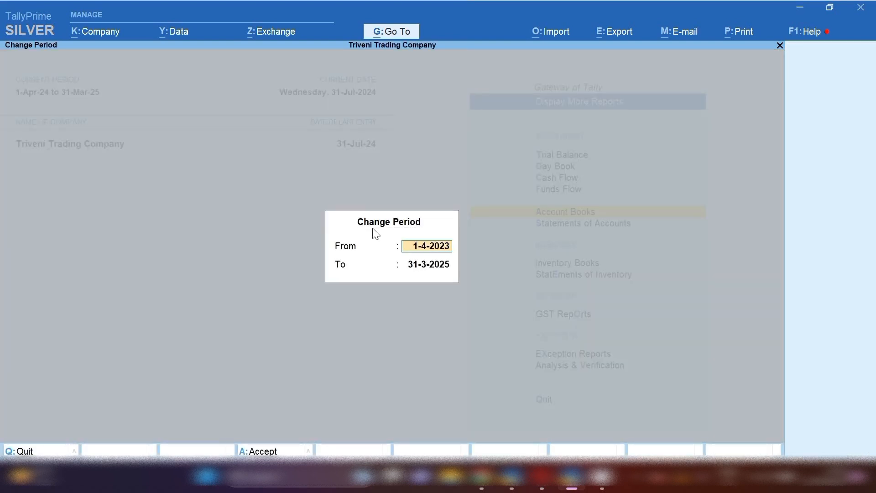
key(Return)
key(Return)
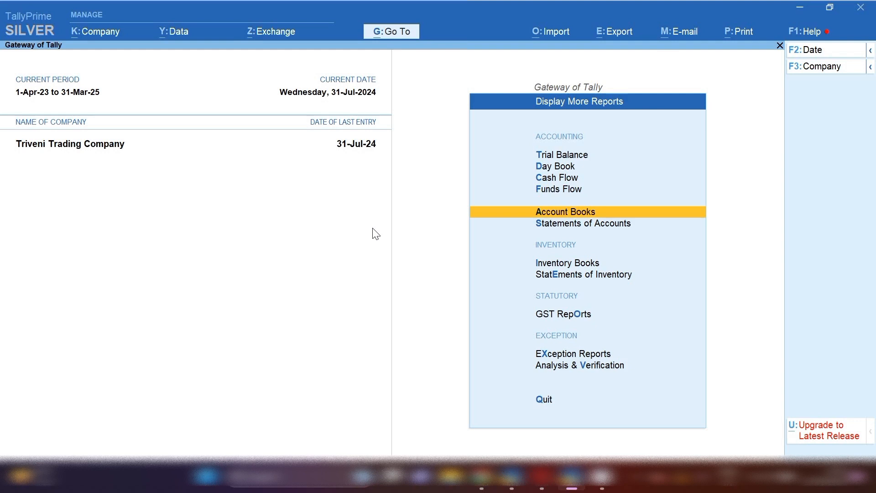
key(d)
key(Escape)
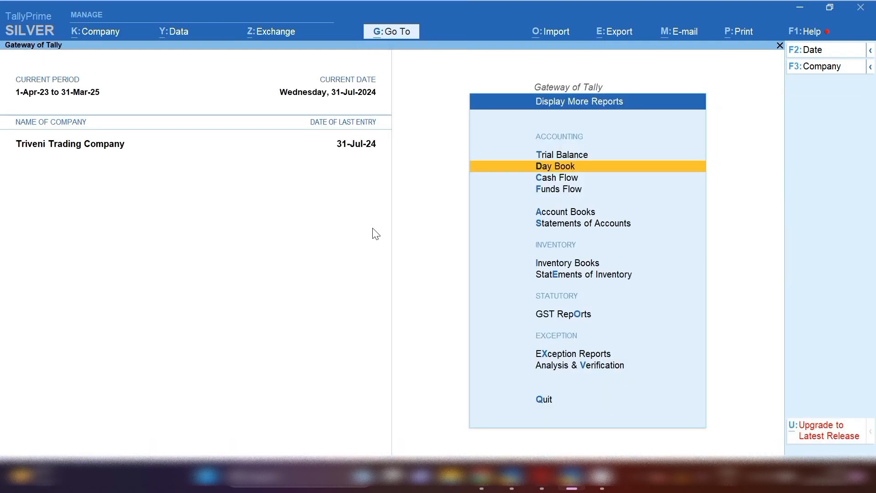
key(Return)
key(Escape)
key(Escape)
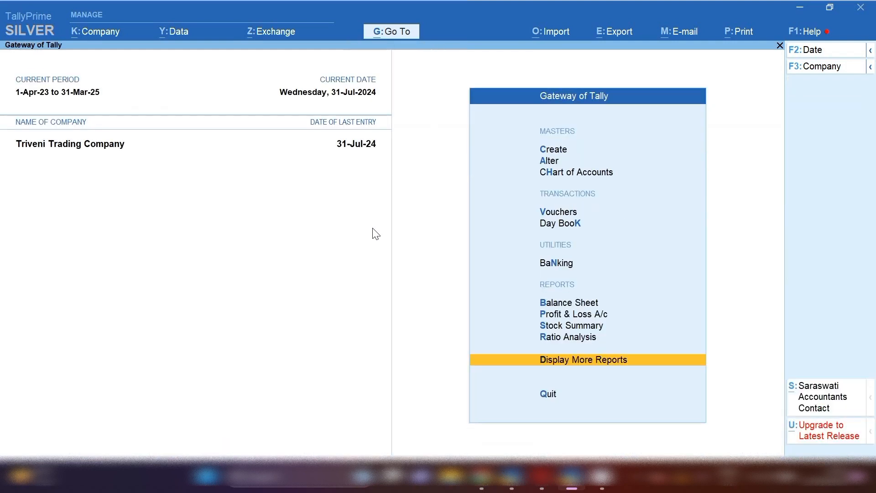
- Open the Sales Register from the account books for the extended period
key(Return)
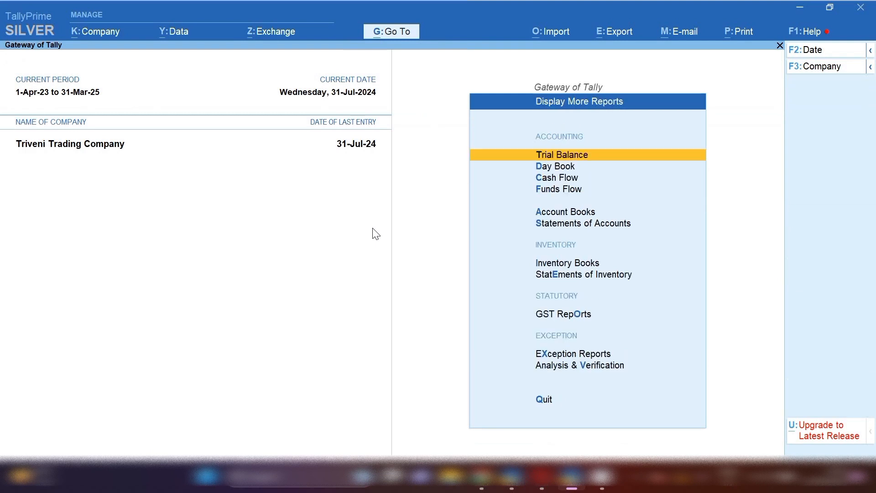
key(Down)
key(Down)
key(Down)
key(Down)
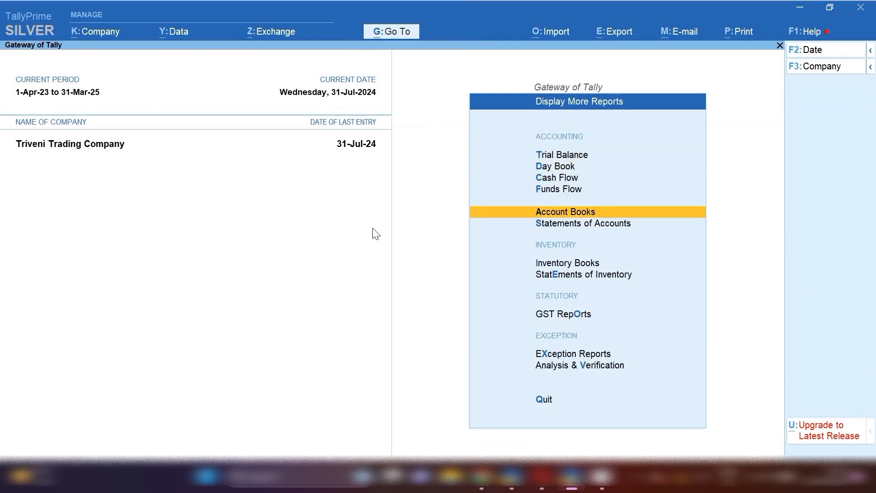
key(Return)
key(Down)
key(Down)
key(Down)
key(Down)
key(Down)
key(Down)
key(Down)
key(Down)
key(Down)
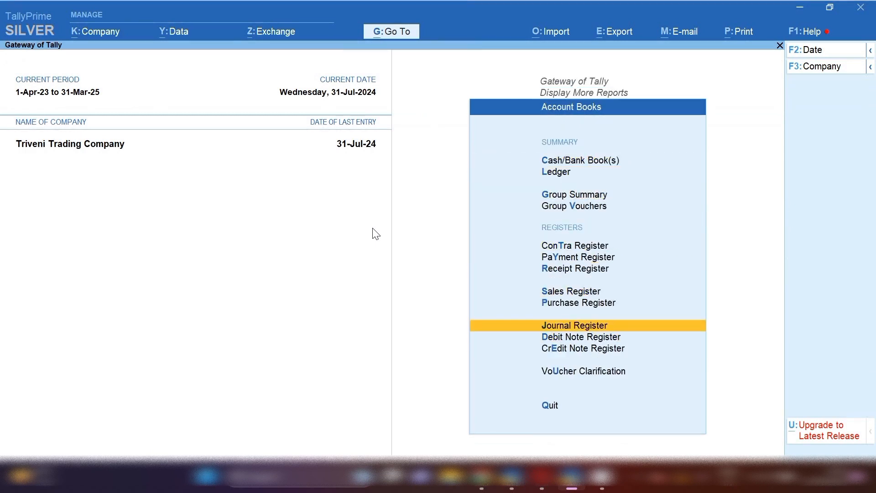
key(Up)
key(Up)
key(Return)
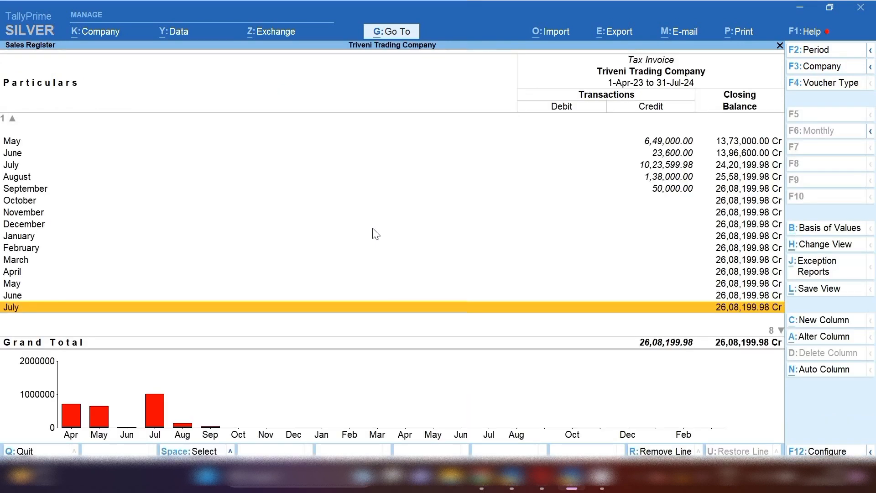
- Examine the monthly sales from the first April onward, marking the lines from April through October
key(Up)
key(Up)
key(Up)
key(Up)
key(Up)
key(Up)
key(Up)
key(Up)
key(Up)
key(Up)
key(Up)
key(Up)
key(Up)
key(Up)
key(Up)
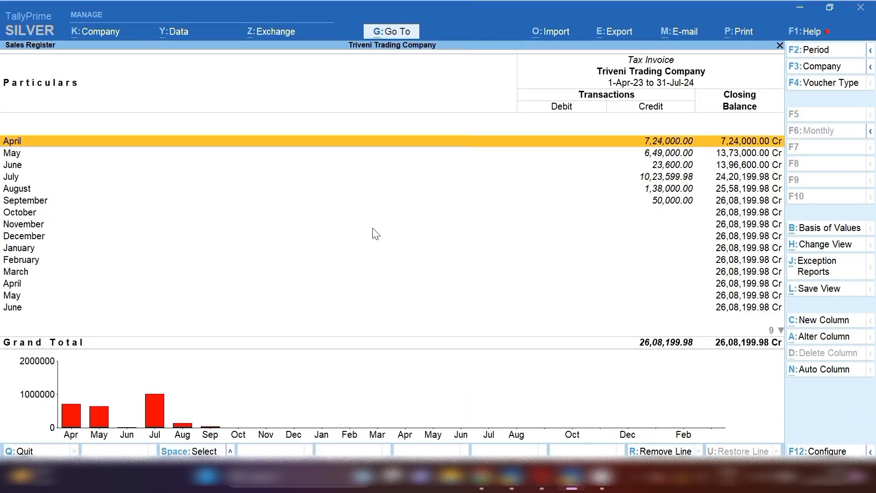
key(shift+Down)
key(shift+Down)
key(shift+Down)
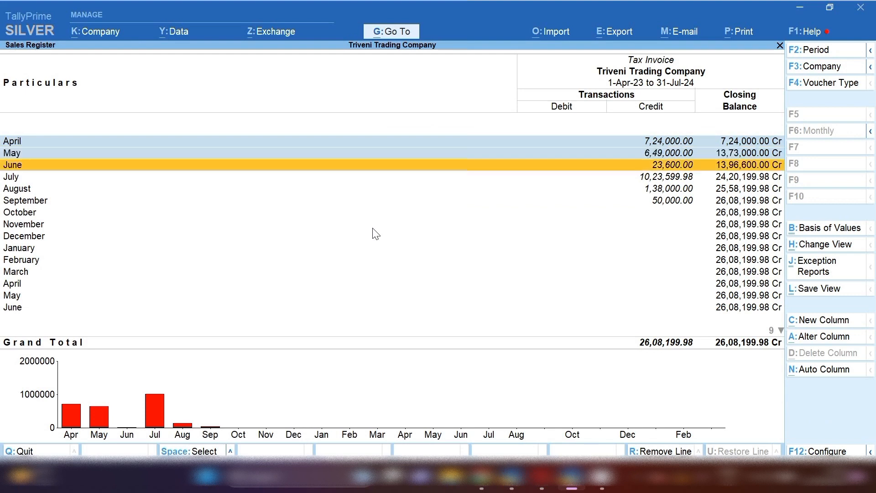
key(space)
key(shift+Down)
key(shift+Down)
key(shift+Down)
key(shift+Down)
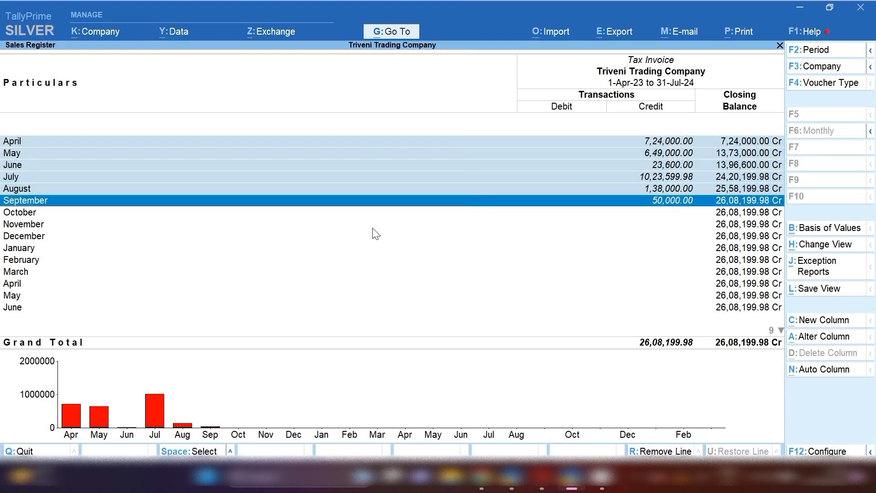
key(Down)
key(Down)
key(Down)
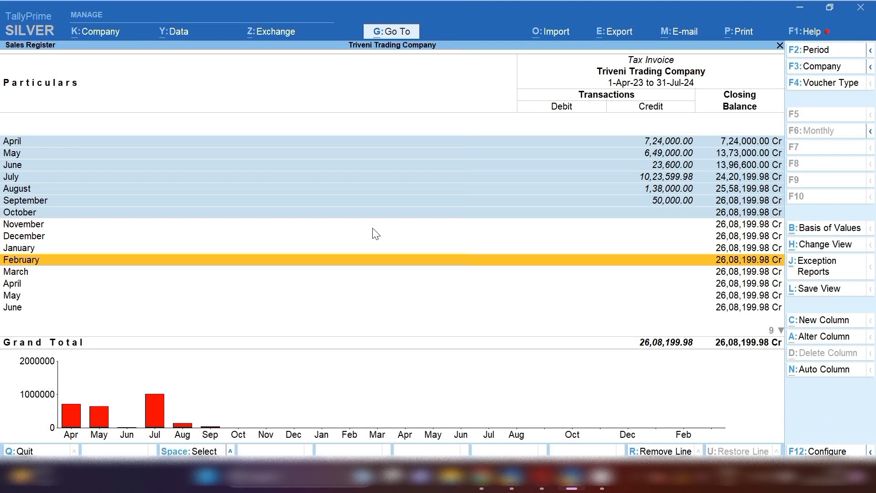
- Open the list of tax invoice vouchers for the first April in the Sales Register
key(Up)
key(Up)
key(Up)
key(Up)
key(Up)
key(Up)
key(Up)
key(Up)
key(Up)
key(Up)
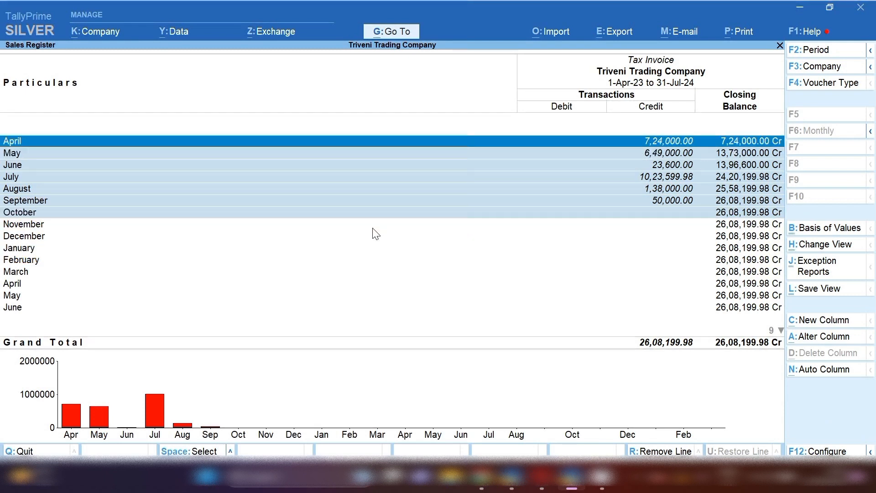
key(Return)
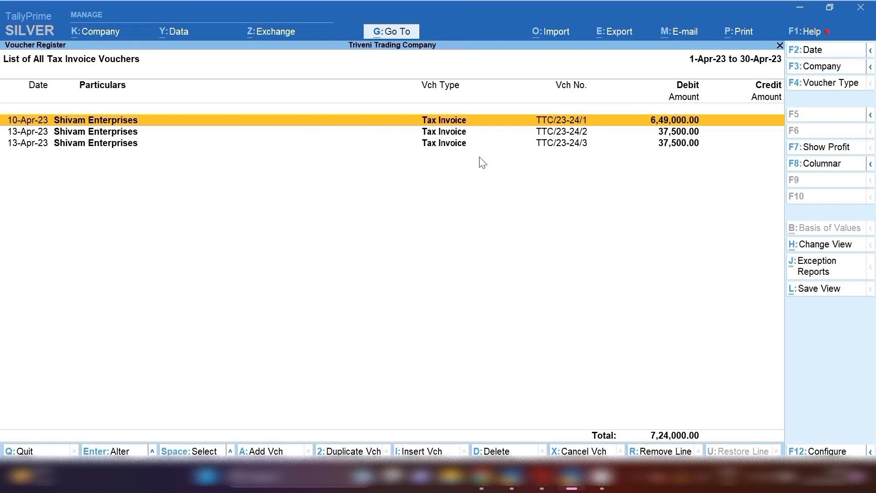
- Configure the export of the current voucher register with file format PDF (Read-only document) and digital signature Not Applicable
click(620, 37)
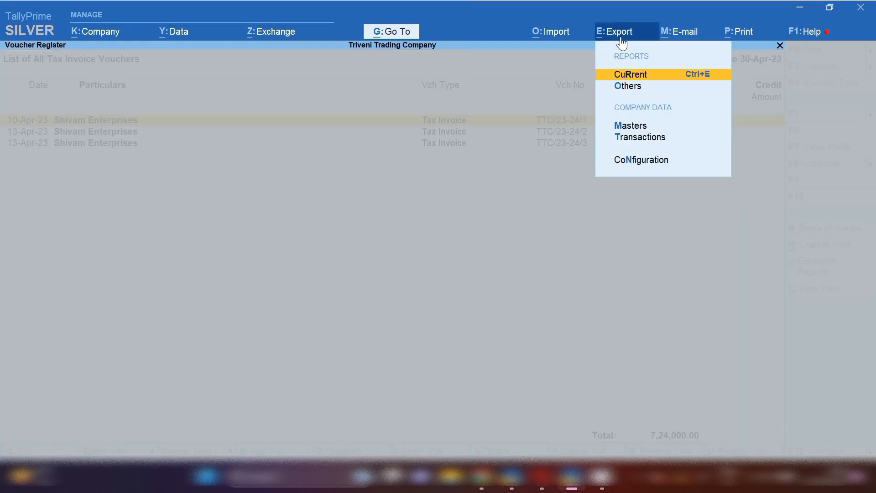
key(Return)
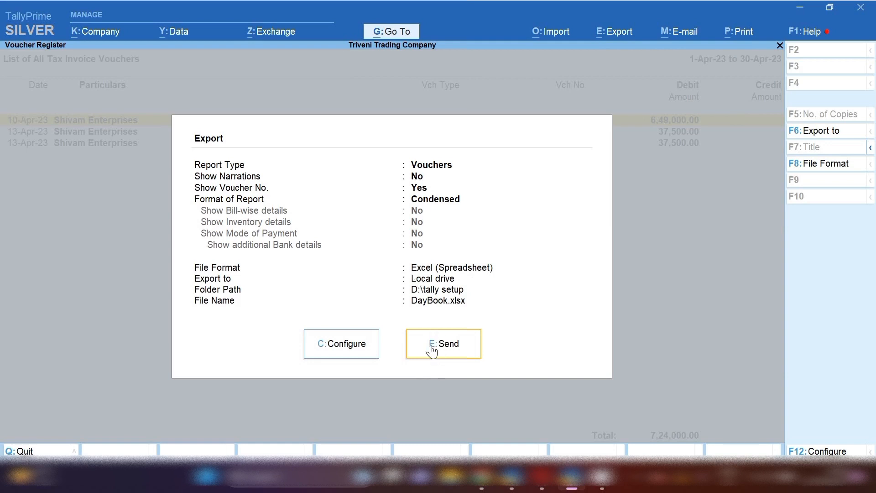
click(342, 350)
key(Down)
key(Down)
key(Down)
key(Down)
key(Down)
key(Down)
key(Down)
key(Down)
key(Down)
key(Down)
key(Down)
key(Down)
key(Down)
key(Down)
key(Down)
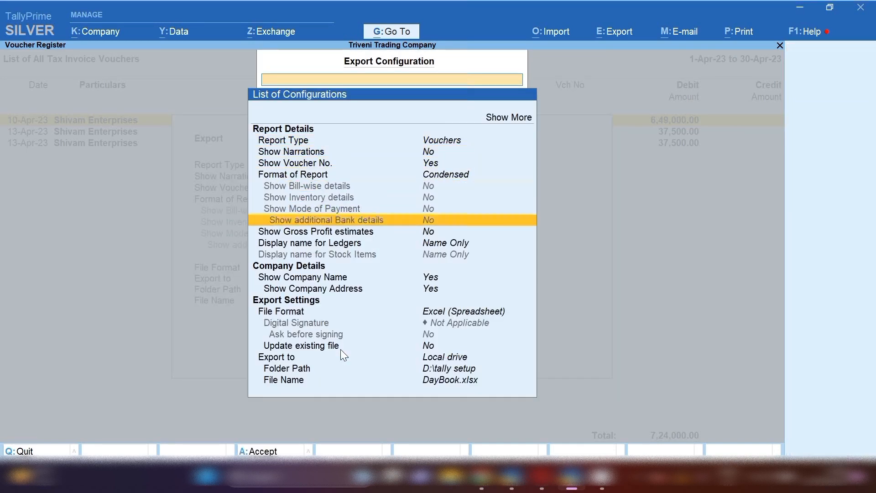
key(Return)
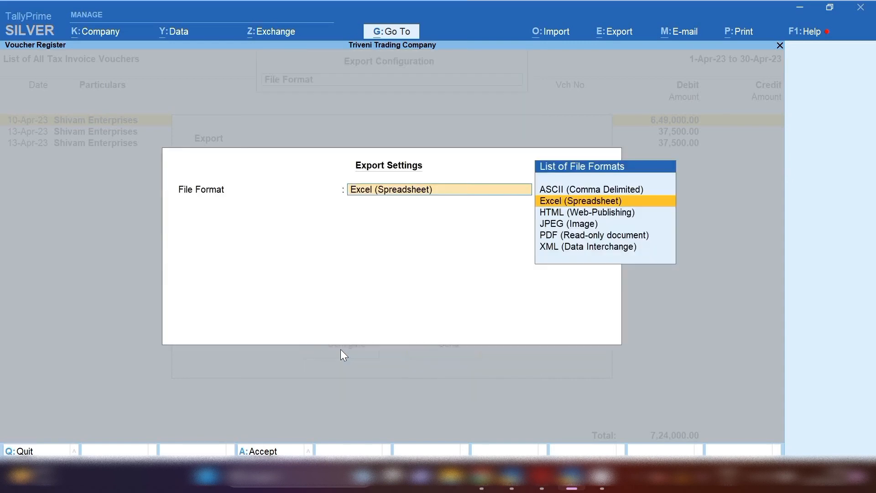
key(Down)
key(Down)
key(Down)
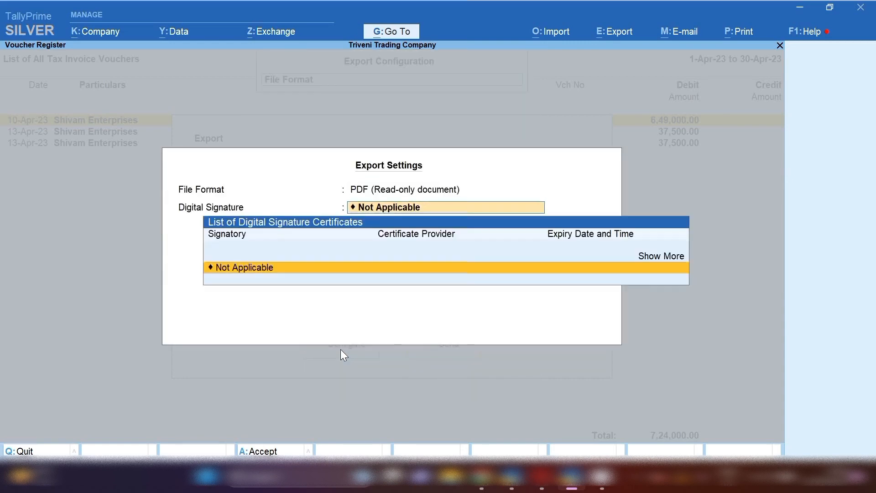
key(Return)
key(Return)
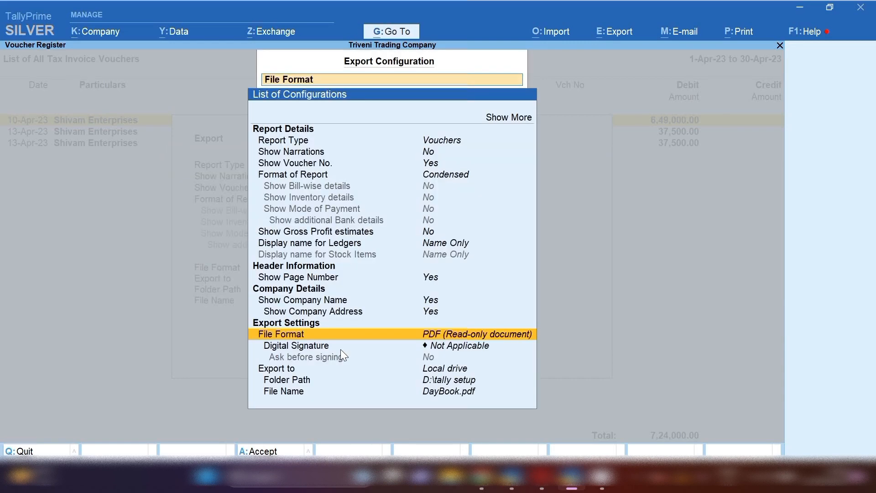
key(ctrl+a)
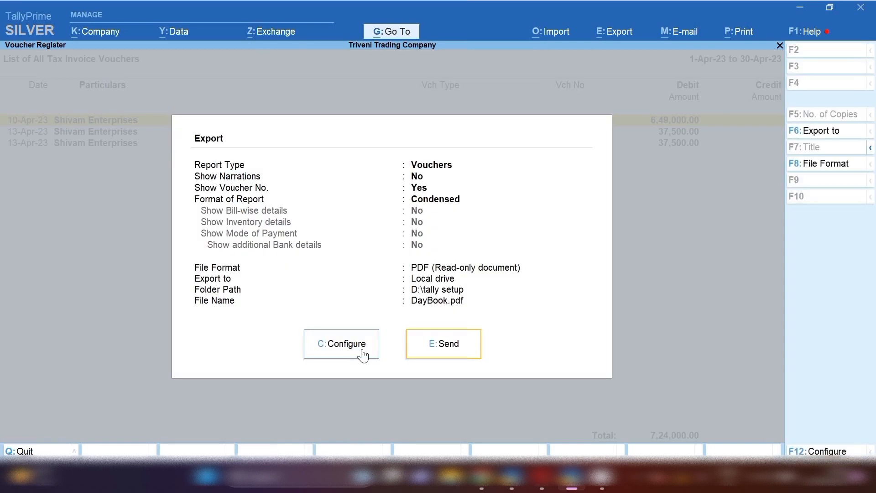
- Export the register to DayBook.pdf on the local drive and review the Tax Invoice Register in the PDF viewer
click(424, 349)
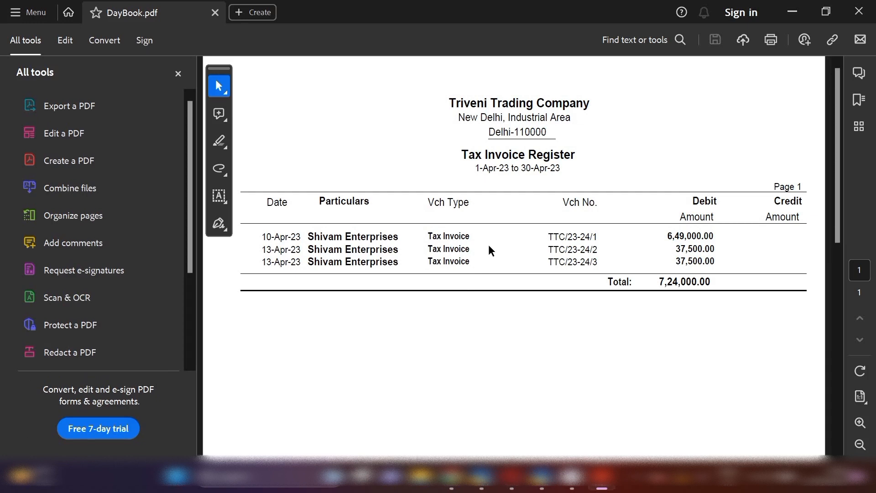
scroll(561, 395, down, 1)
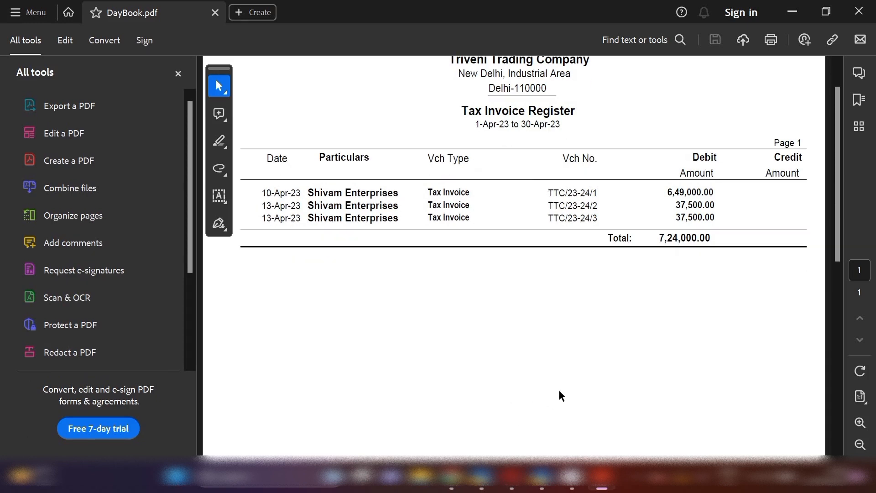
scroll(620, 378, up, 1)
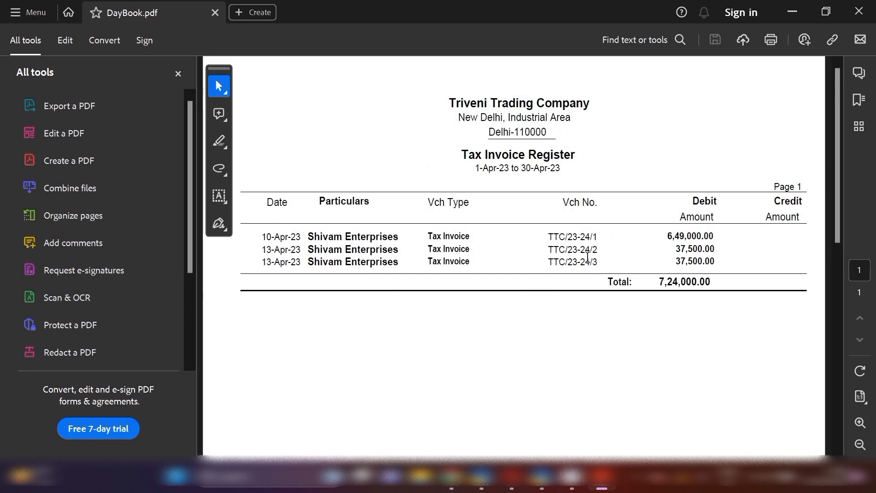
scroll(654, 249, down, 4)
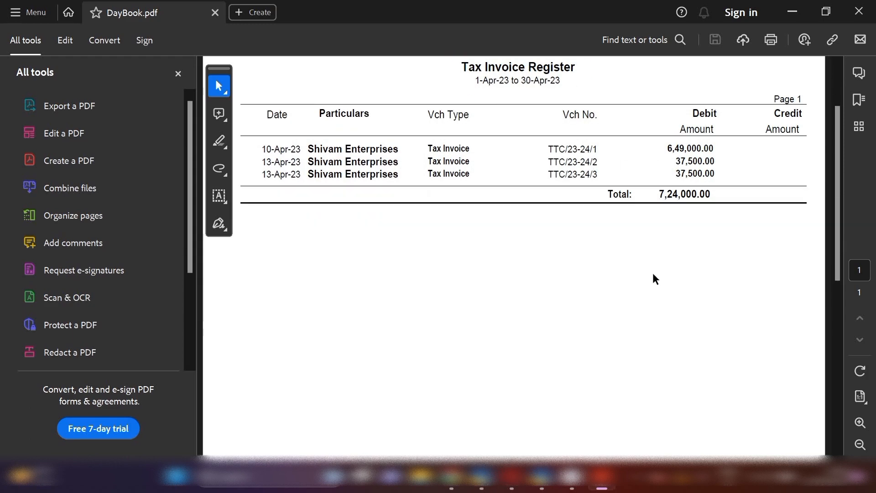
- Close the PDF and open the Tax Invoice register's columnar settings, keeping voucher type, number, reference, consignee/buyer and GSTIN/UIN shown and the address hidden
click(858, 11)
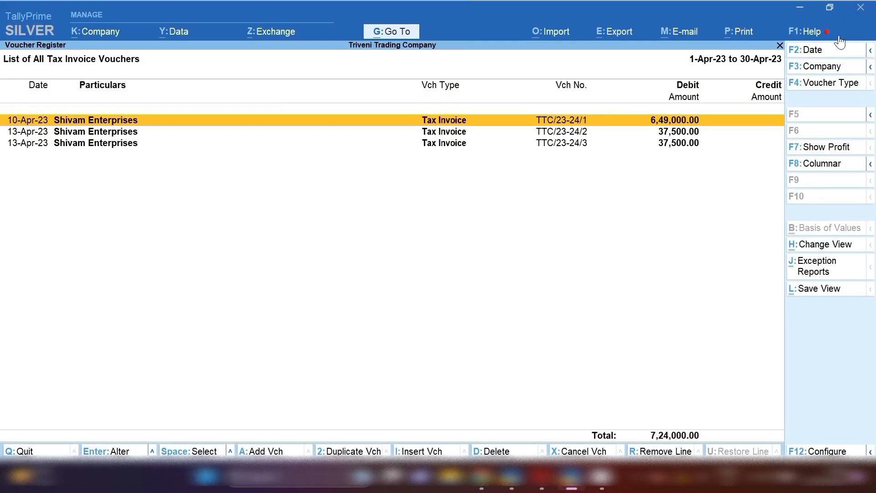
click(816, 165)
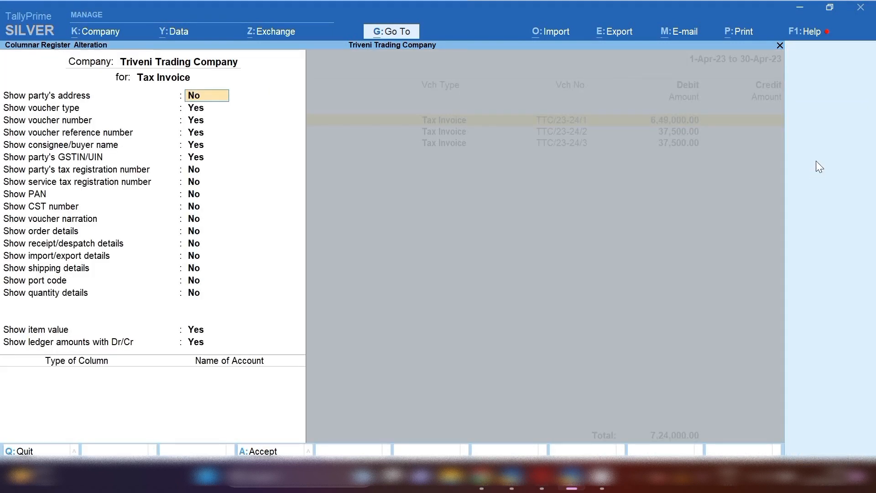
key(Return)
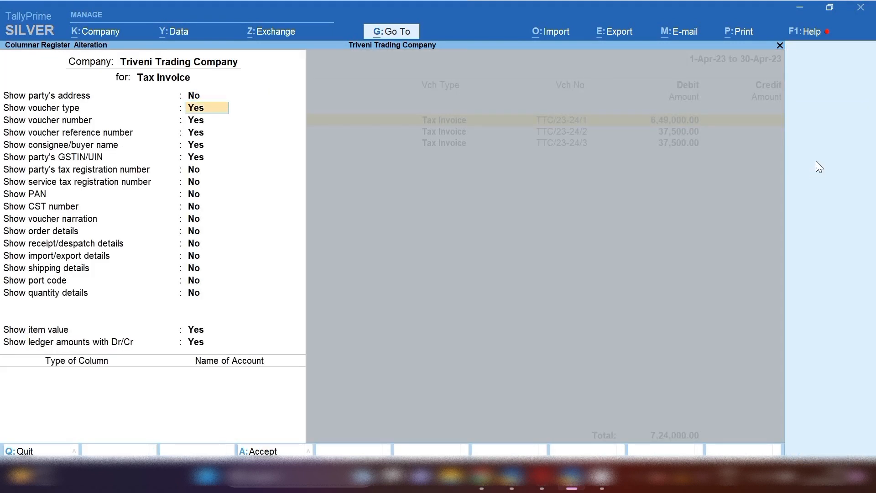
key(Return)
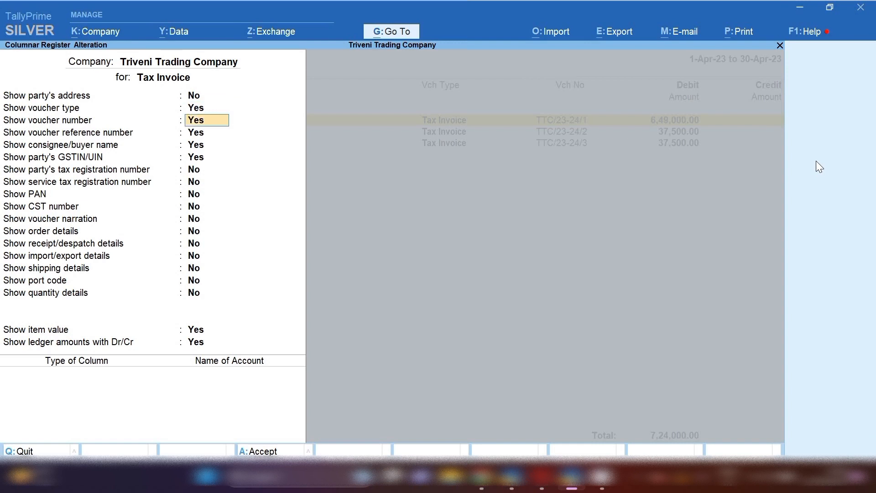
key(Return)
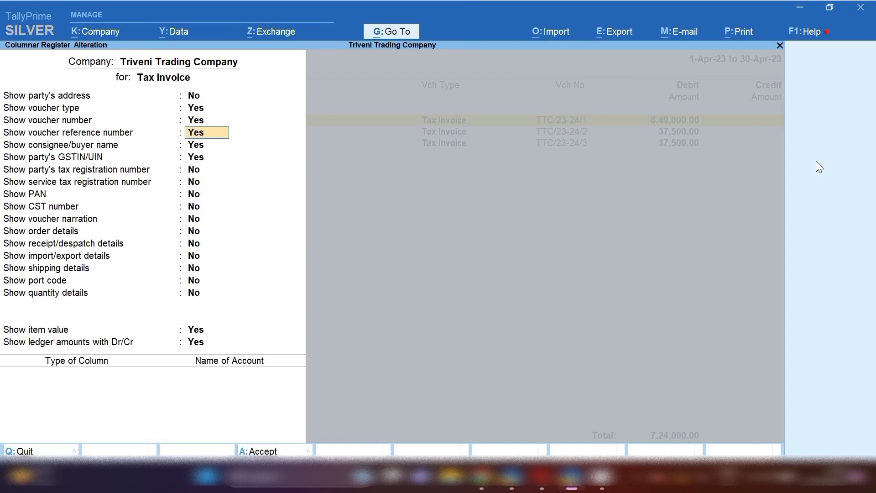
key(Return)
key(Return)
key(Return)
key(Return)
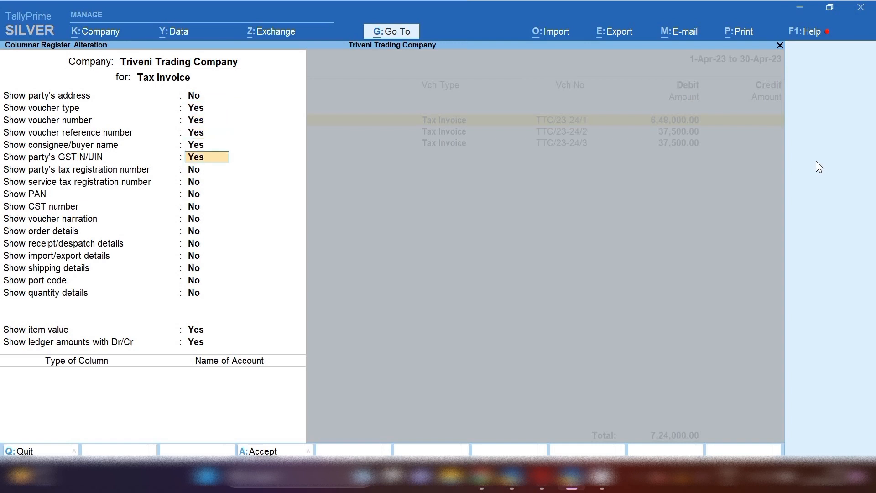
key(Return)
key(Return)
key(Return)
key(Return)
key(Return)
key(Return)
key(Return)
key(Return)
key(Return)
key(Return)
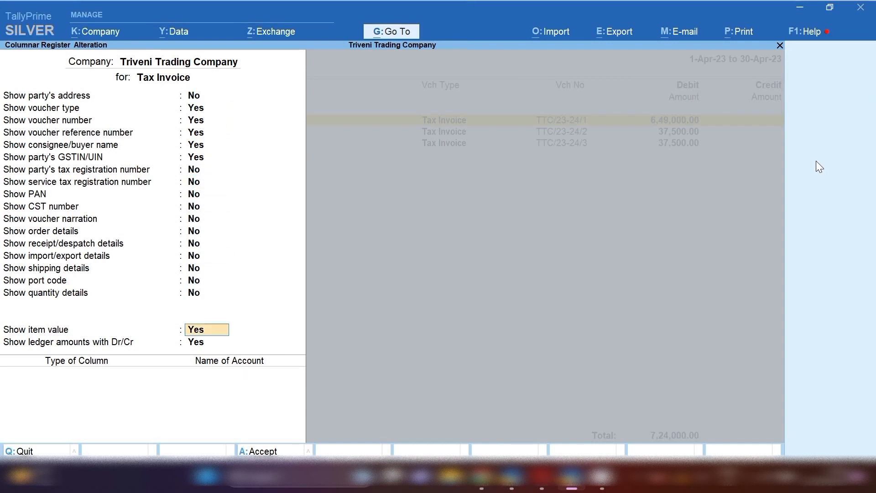
- Keep item value and Dr/Cr ledger amounts shown, end the column type list without extra columns, and accept the columnar view
key(Return)
key(Return)
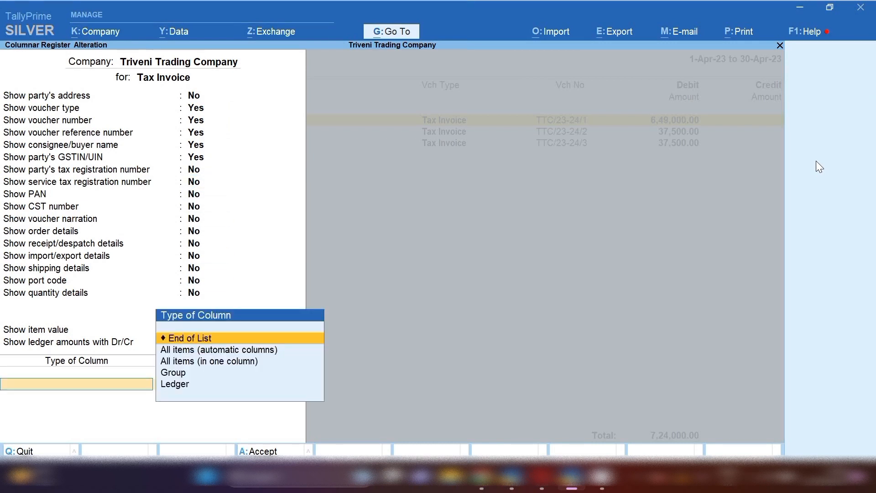
key(Down)
key(Down)
key(Down)
key(Down)
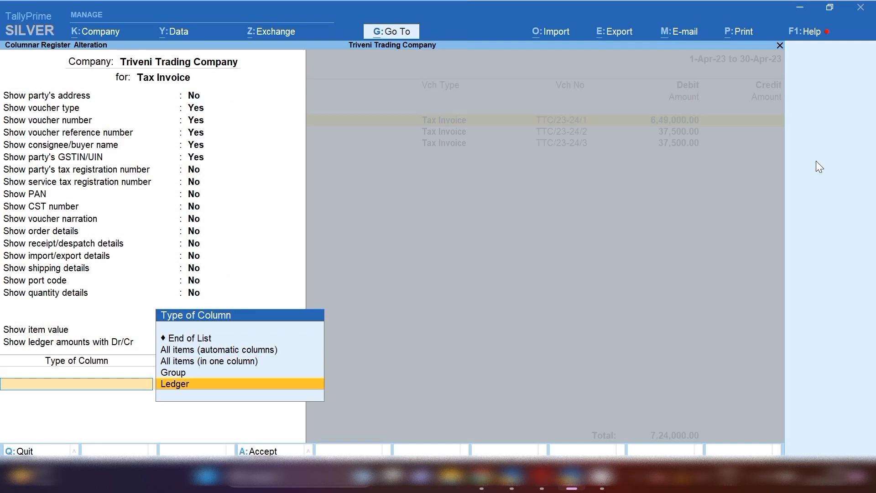
key(Up)
key(Up)
key(Up)
key(Up)
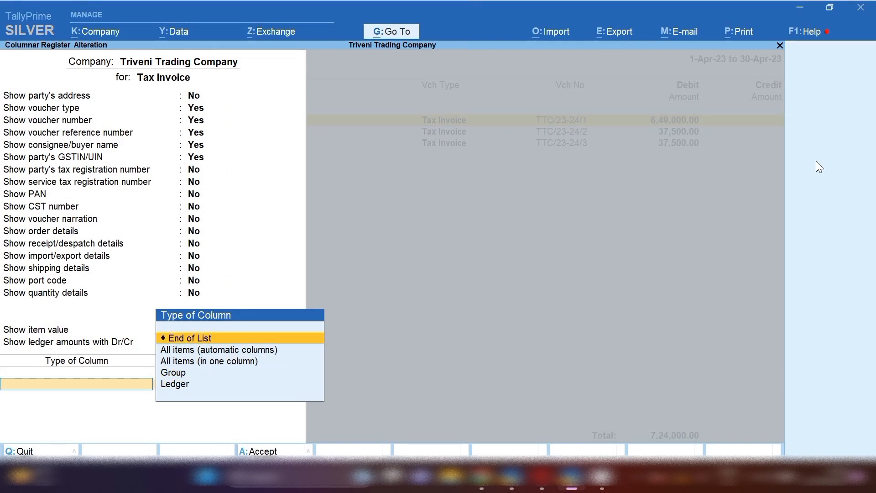
key(Return)
key(Return)
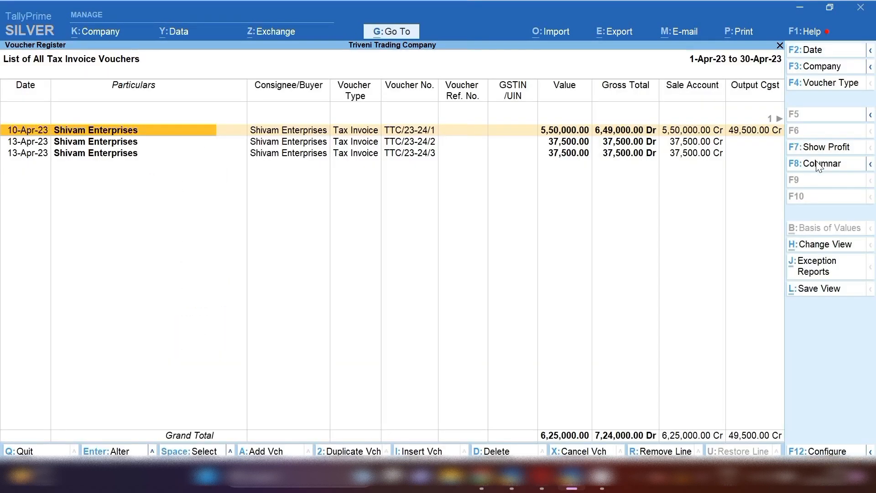
- Export the columnar register as PDF, overwriting DayBook.pdf, and review the exported pages before closing the PDF viewer
click(618, 35)
key(Return)
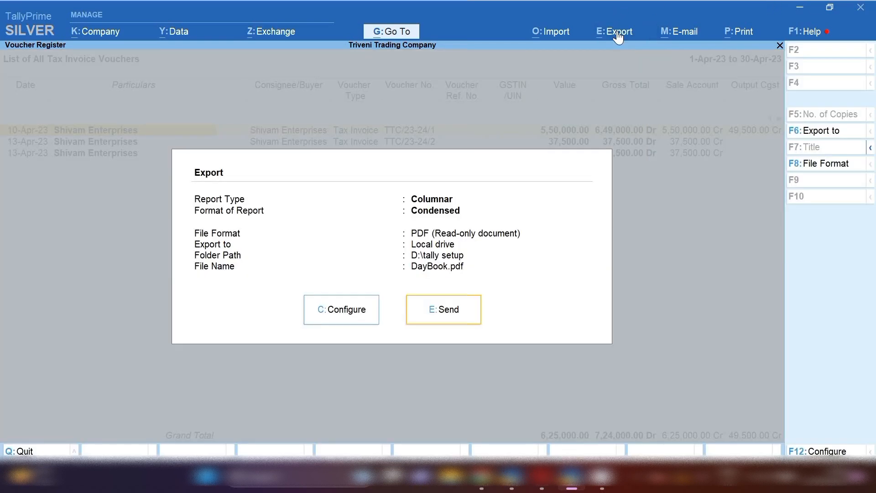
click(434, 310)
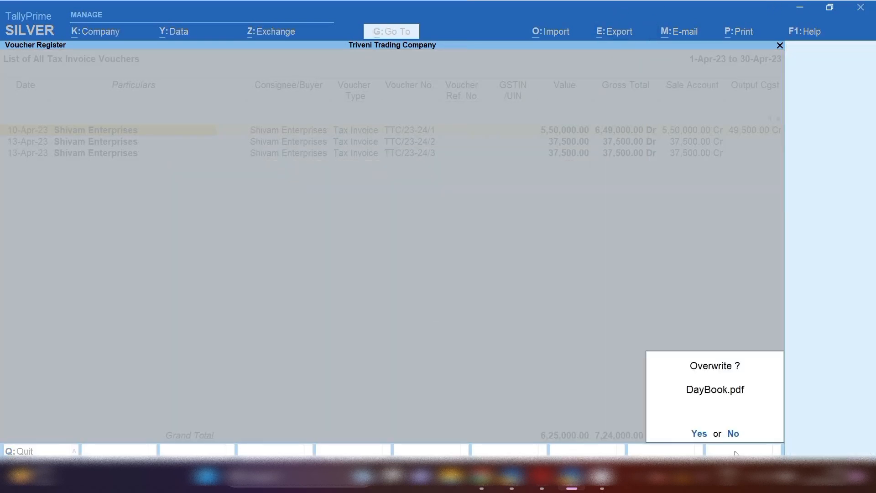
key(y)
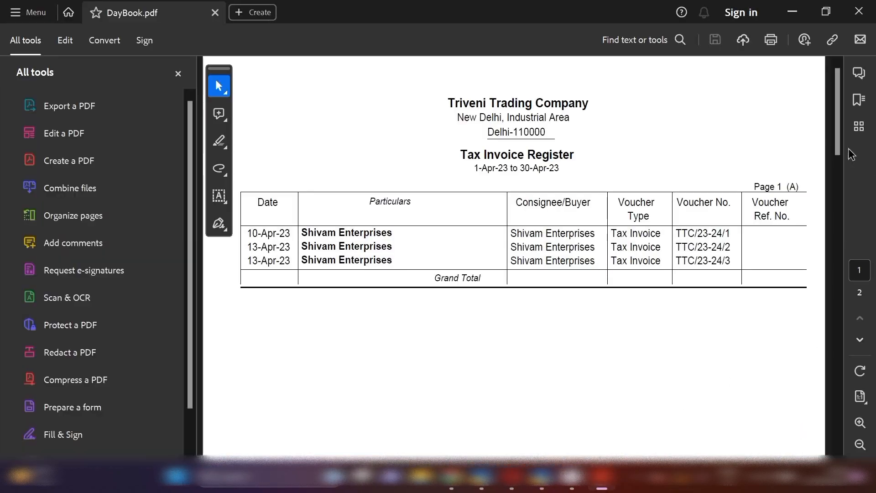
scroll(839, 157, down, 2)
drag(840, 156, 873, 338)
click(858, 14)
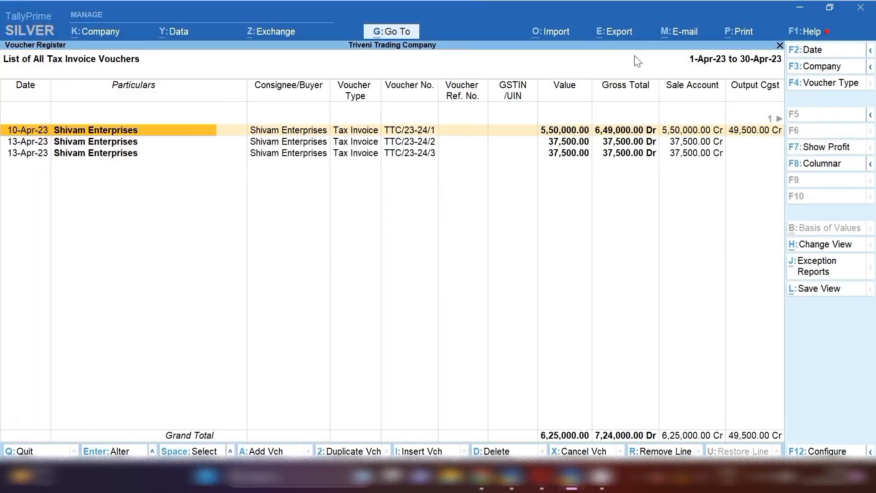
- Configure the export of the current columnar register with file format Excel (Spreadsheet) and accept the configuration
click(617, 34)
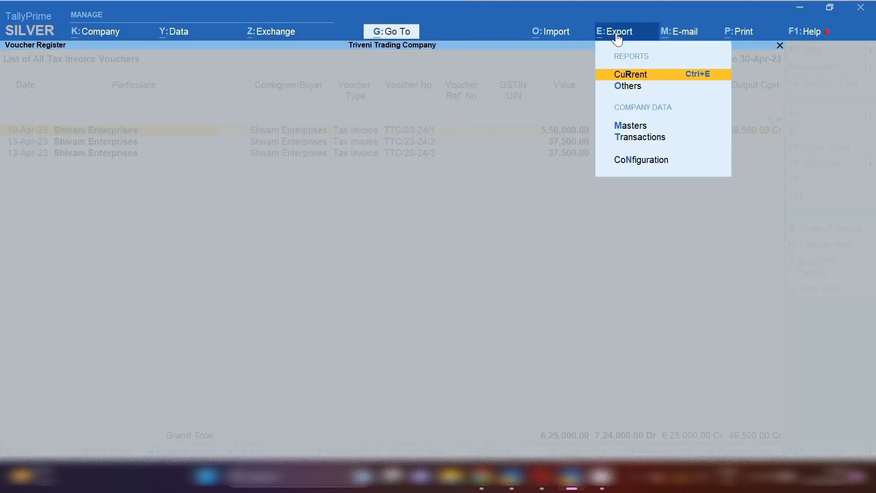
key(Return)
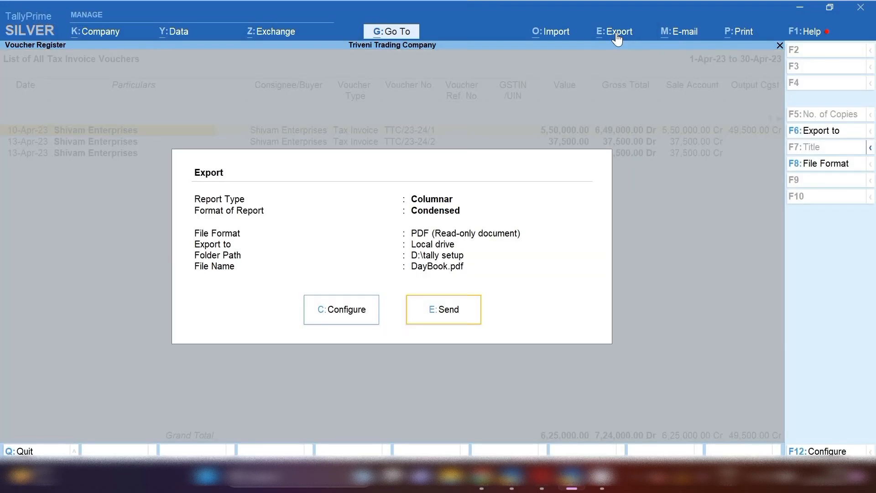
key(c)
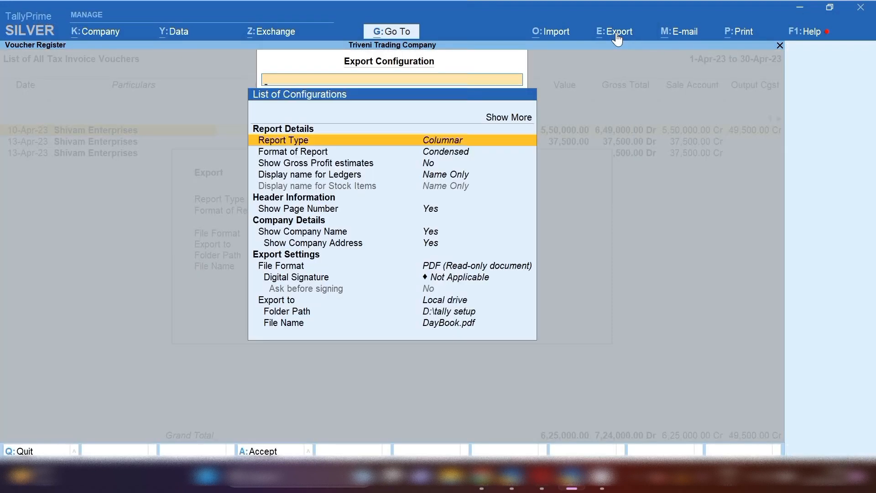
key(Down)
key(Down)
key(Down)
key(Down)
key(Down)
key(Down)
key(Down)
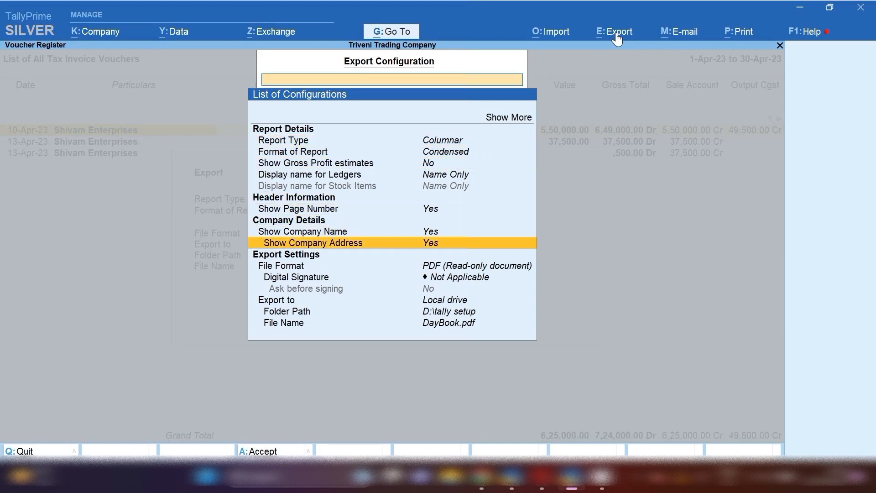
key(Return)
key(Down)
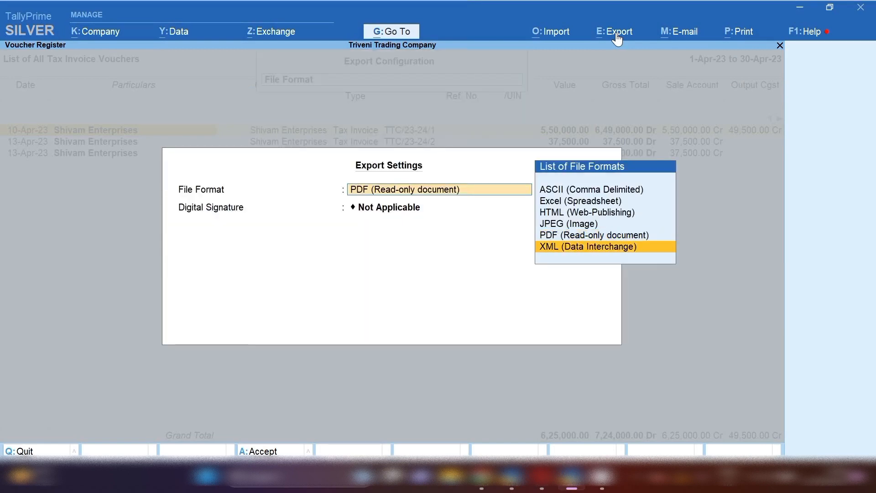
key(Up)
key(Up)
key(Up)
key(Up)
key(Return)
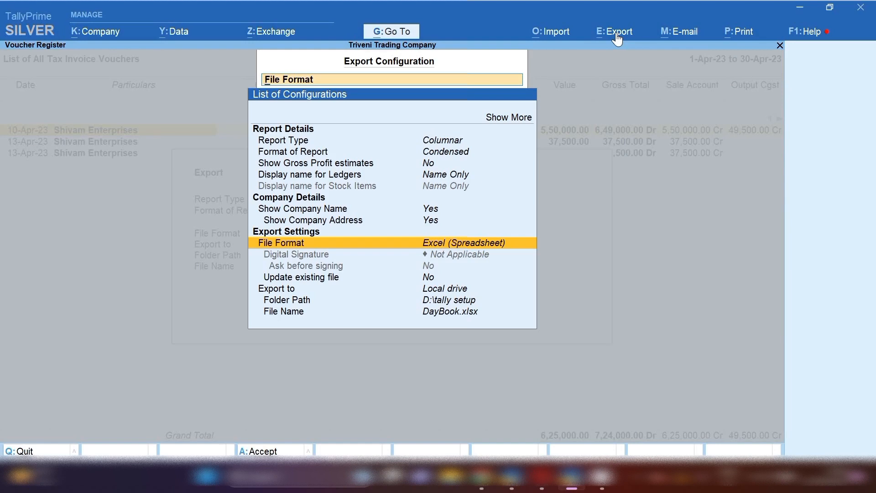
key(ctrl+a)
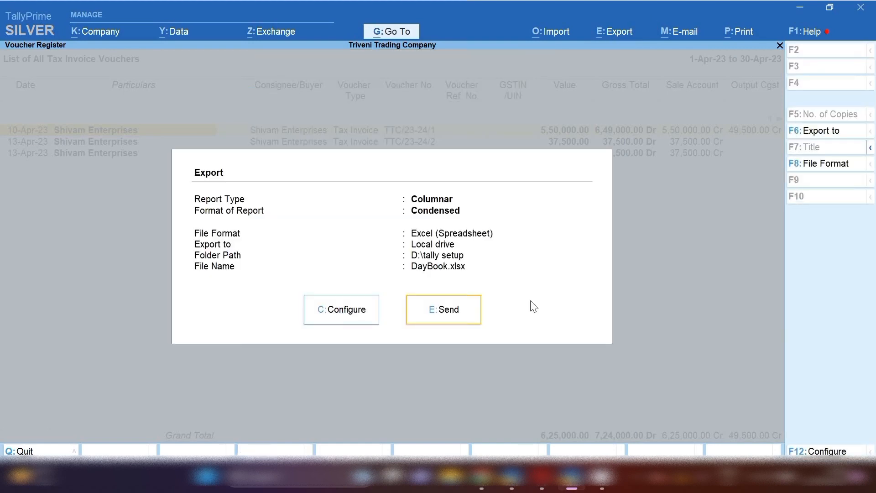
- Export the register to DayBook.xlsx, review the Tax Invoice Register sheet in Excel, and select rows 6 to 9
click(439, 319)
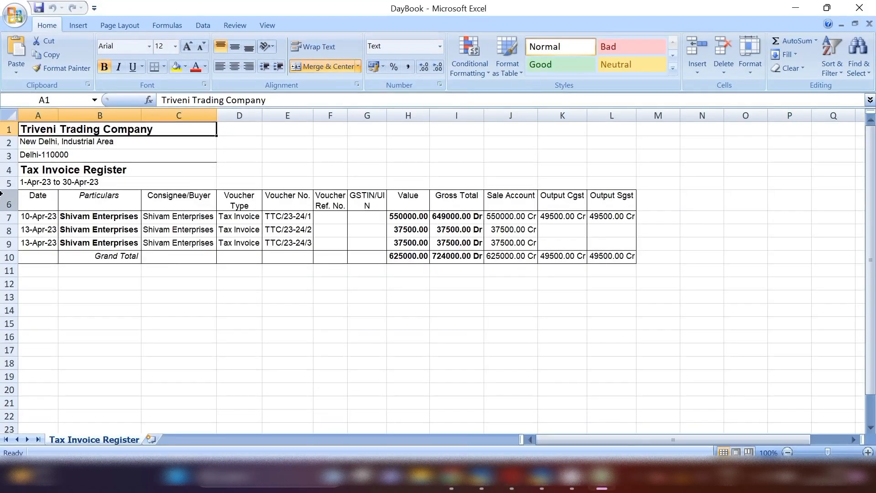
scroll(43, 219, down, 2)
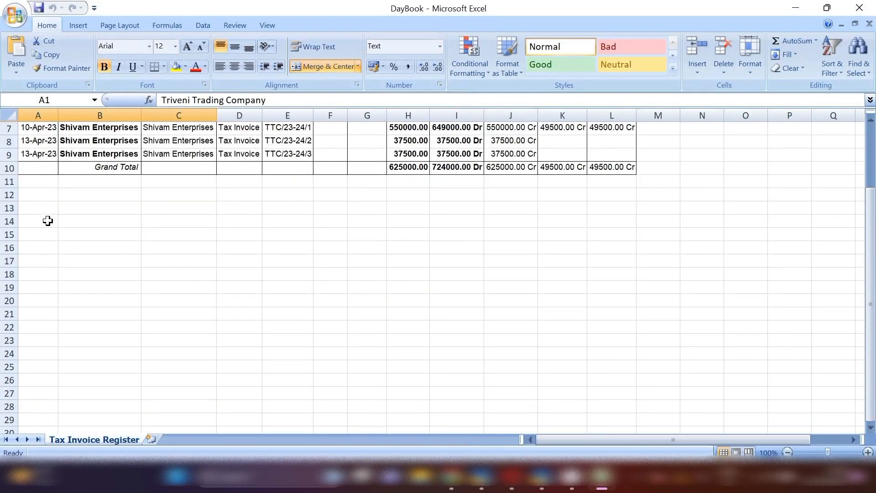
scroll(43, 219, up, 2)
drag(2, 201, 2, 244)
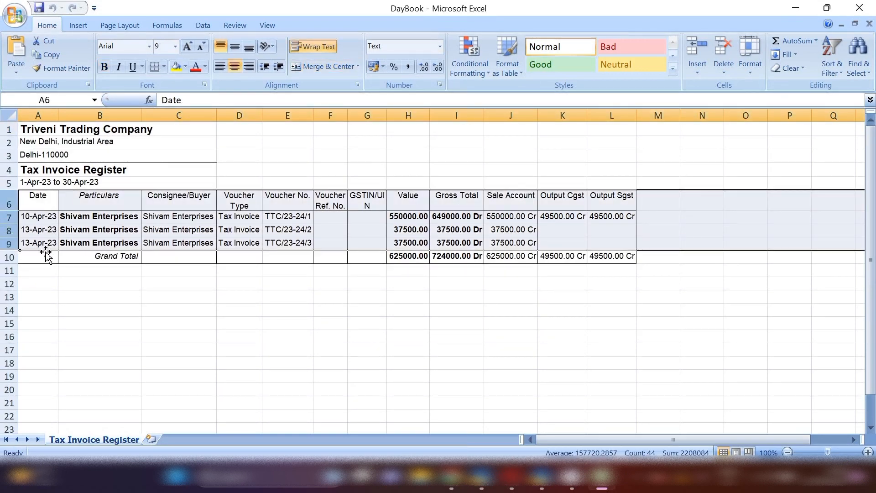